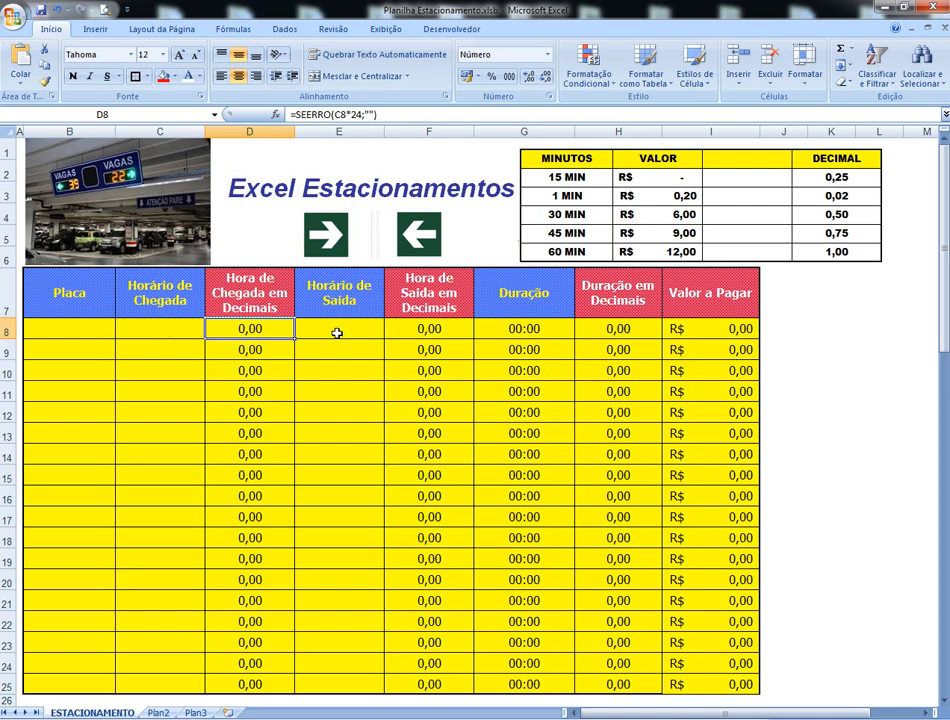
Examine the formulas in row 8 for decimal departure time, duration, decimal duration and Valor a Pagar.
{"action": "left_click", "coordinate": [337, 333]}
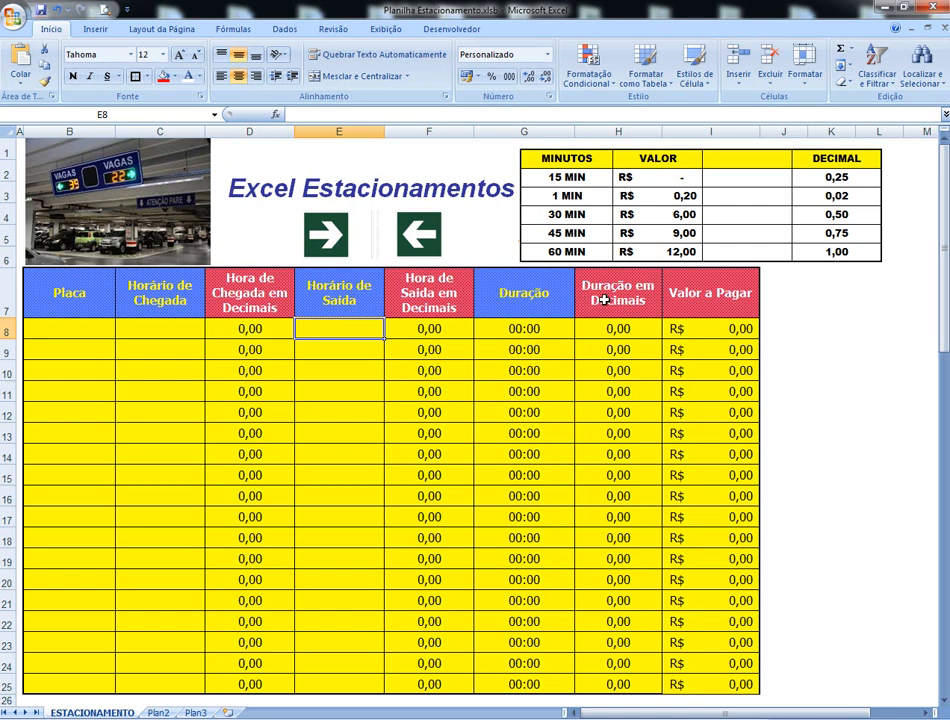
{"action": "left_click", "coordinate": [431, 328]}
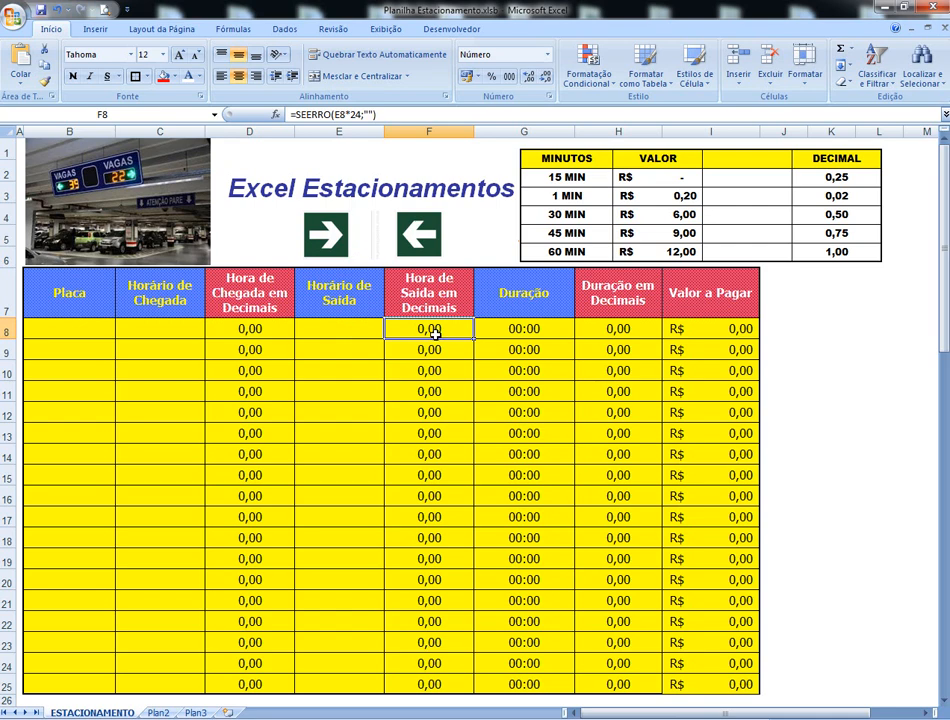
{"action": "left_click", "coordinate": [516, 333]}
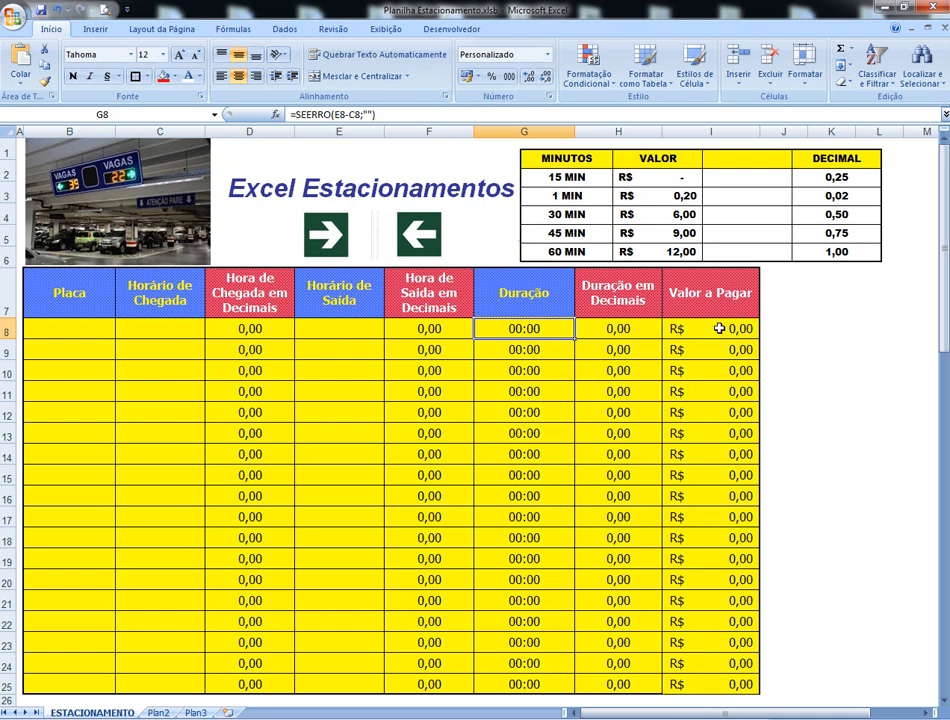
{"action": "left_click", "coordinate": [611, 326]}
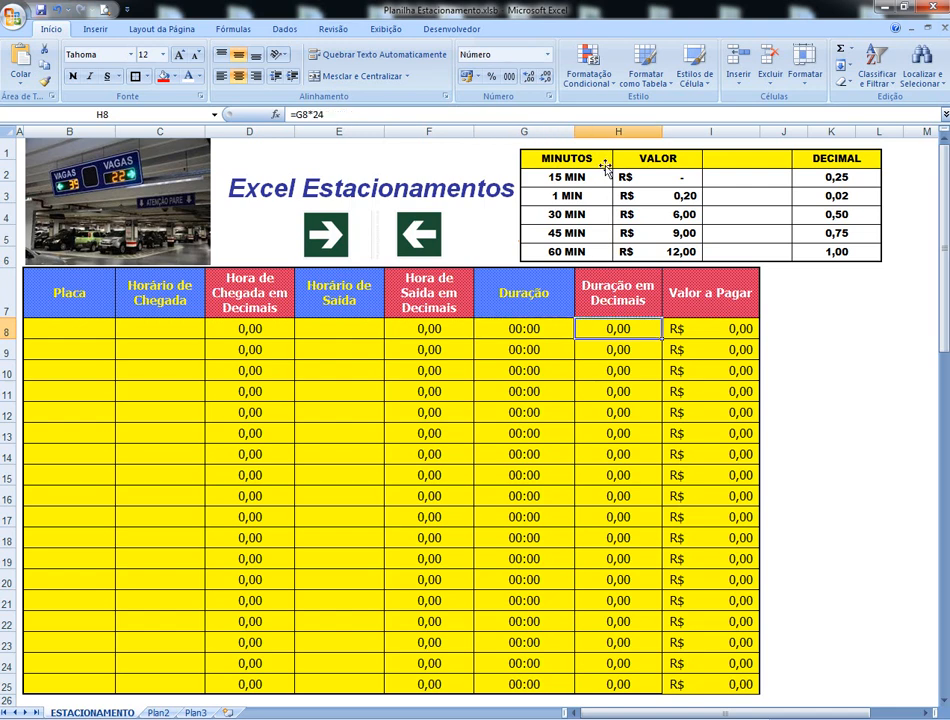
{"action": "left_click", "coordinate": [545, 334]}
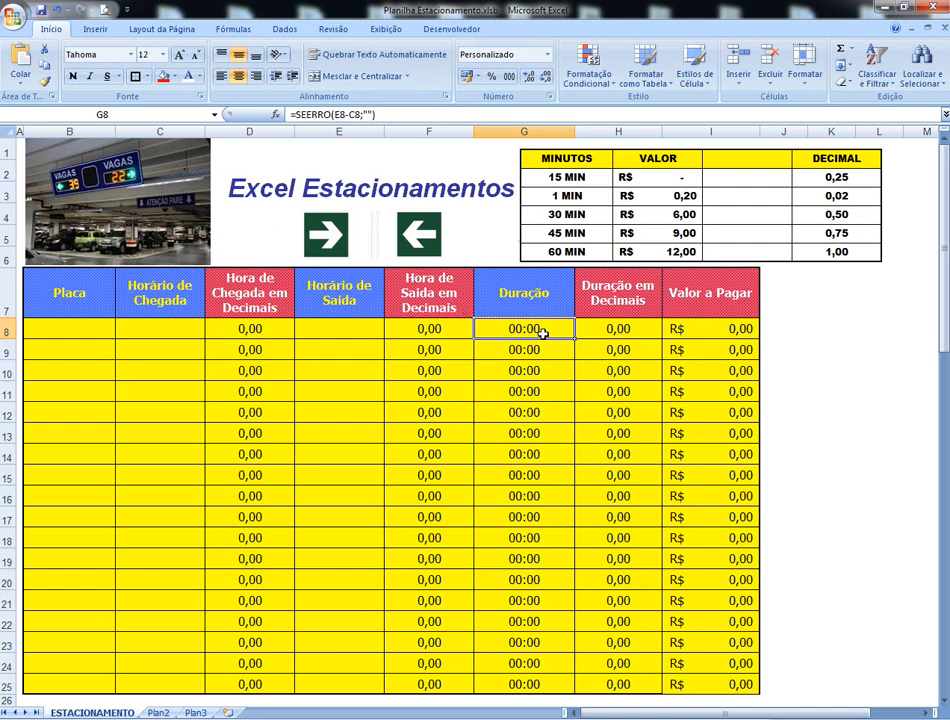
{"action": "left_click", "coordinate": [611, 325]}
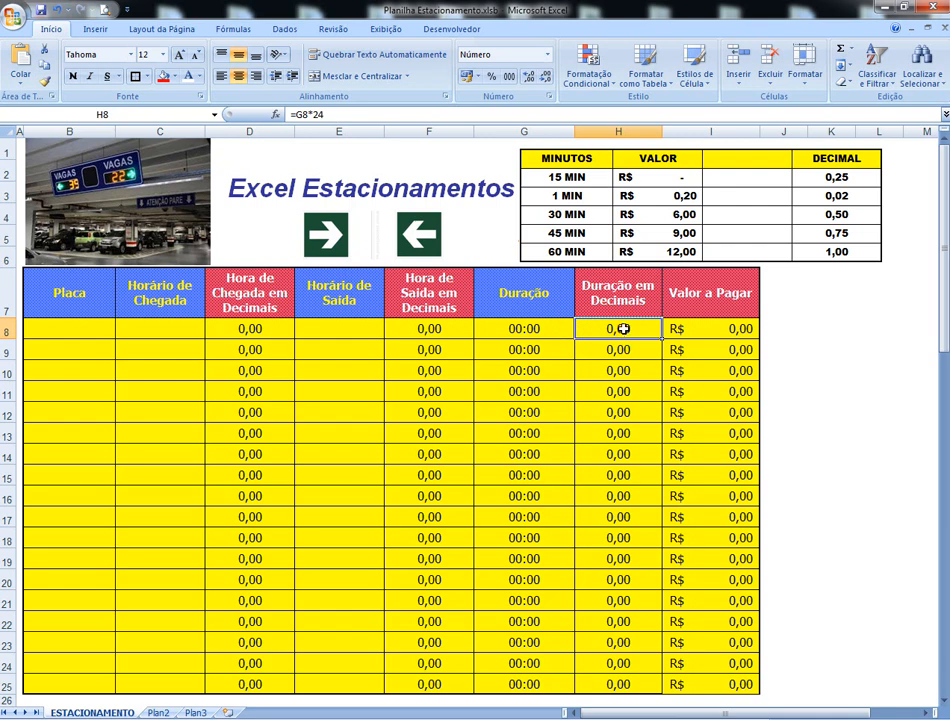
{"action": "left_click", "coordinate": [693, 325]}
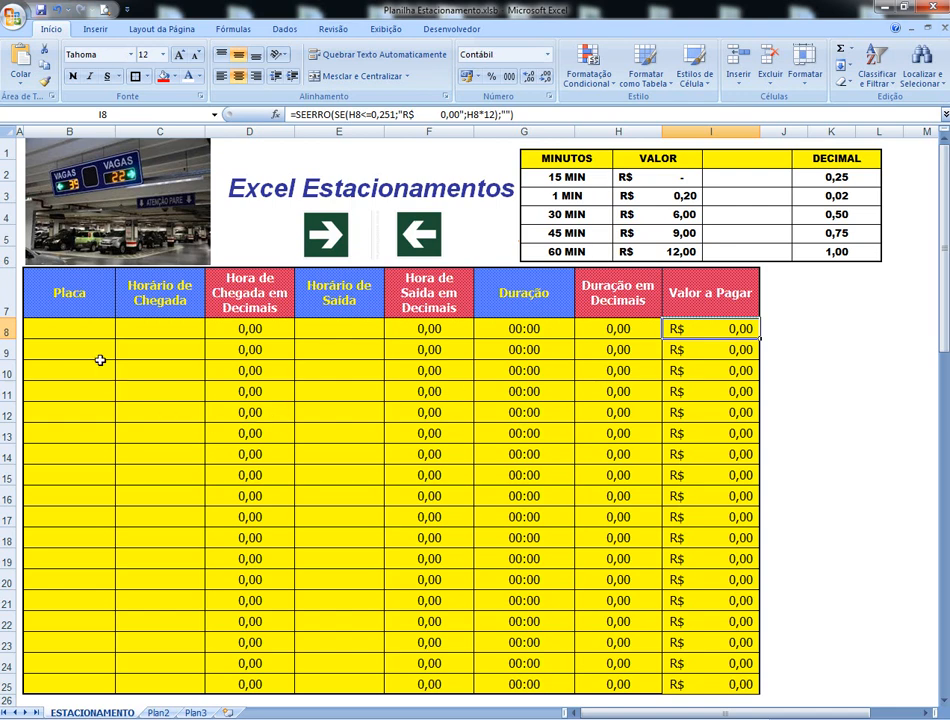
Enter the plate XCV4561 in B8 with the arrival time 06:00 in C8.
{"action": "left_click", "coordinate": [79, 331]}
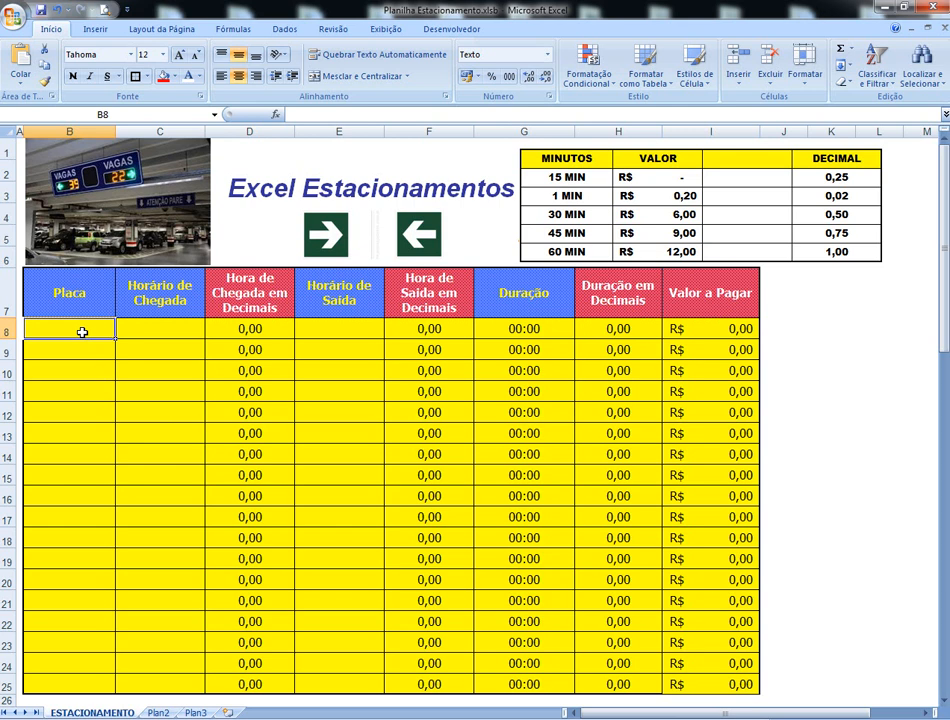
{"action": "double_click", "coordinate": [82, 331]}
{"action": "type", "text": "XCV"}
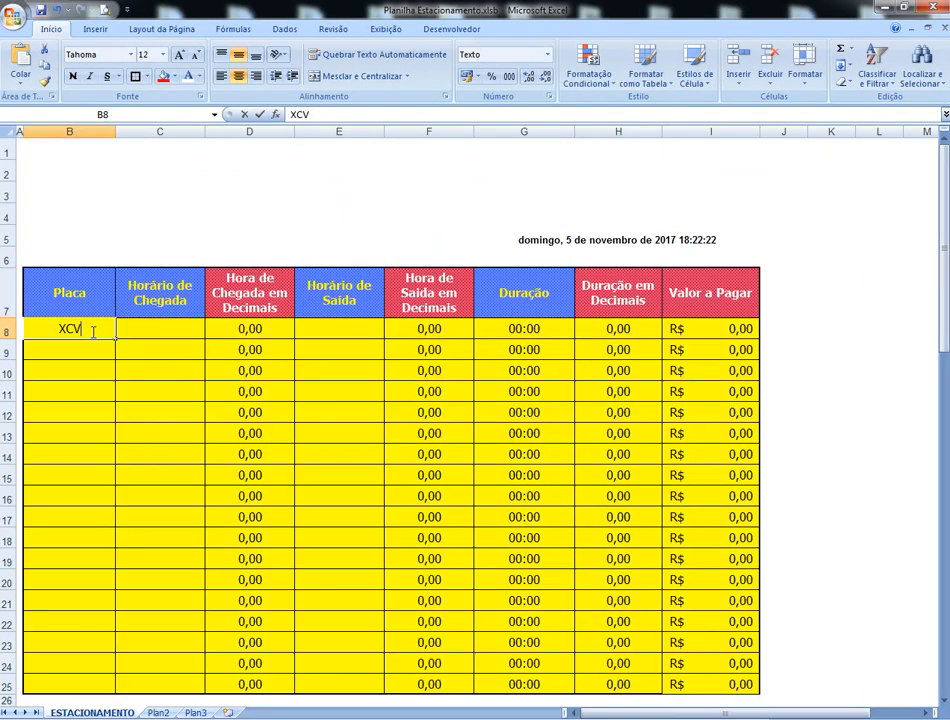
{"action": "type", "text": "4561"}
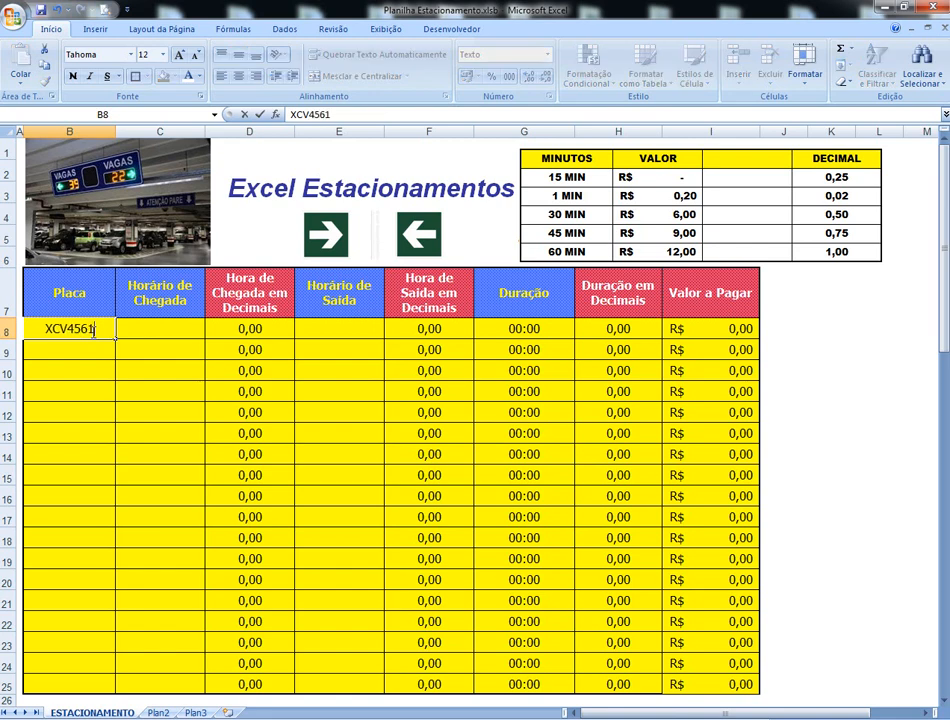
{"action": "key", "text": "Tab"}
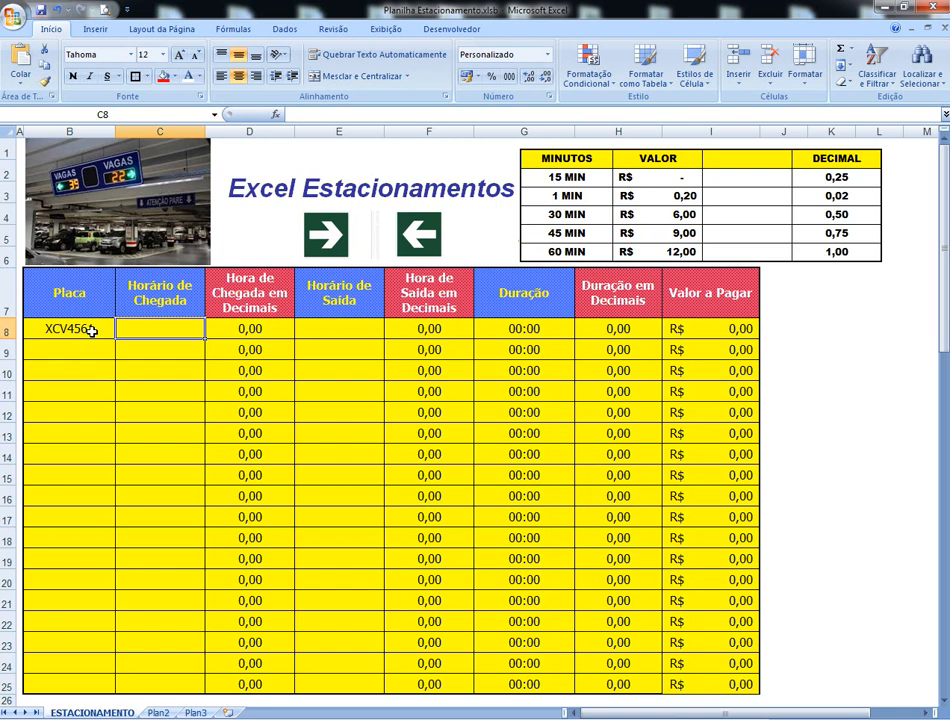
{"action": "type", "text": "06:00"}
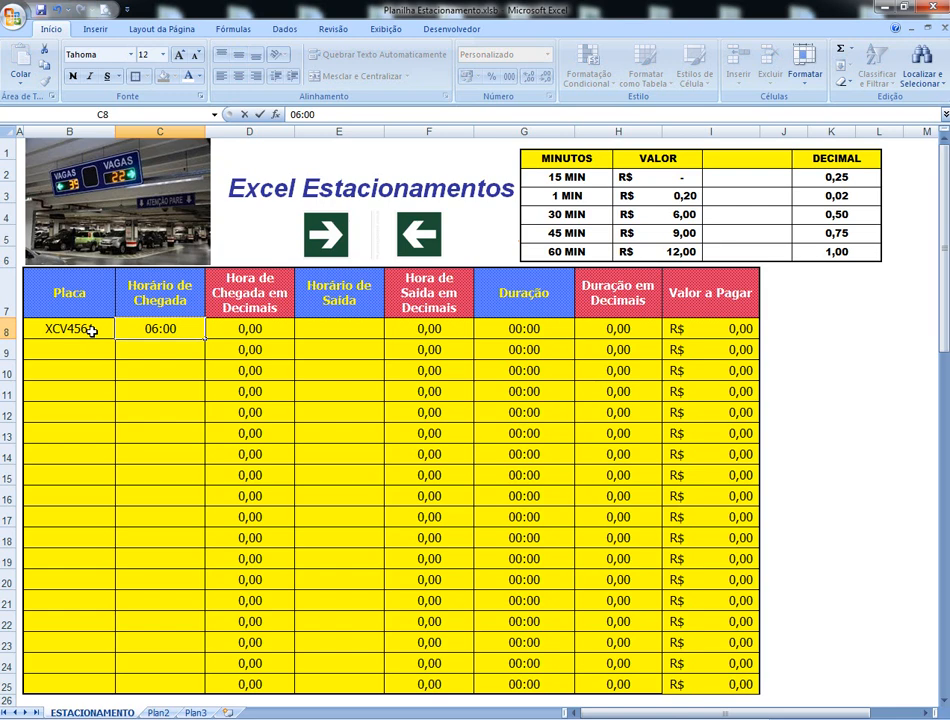
{"action": "key", "text": "Tab"}
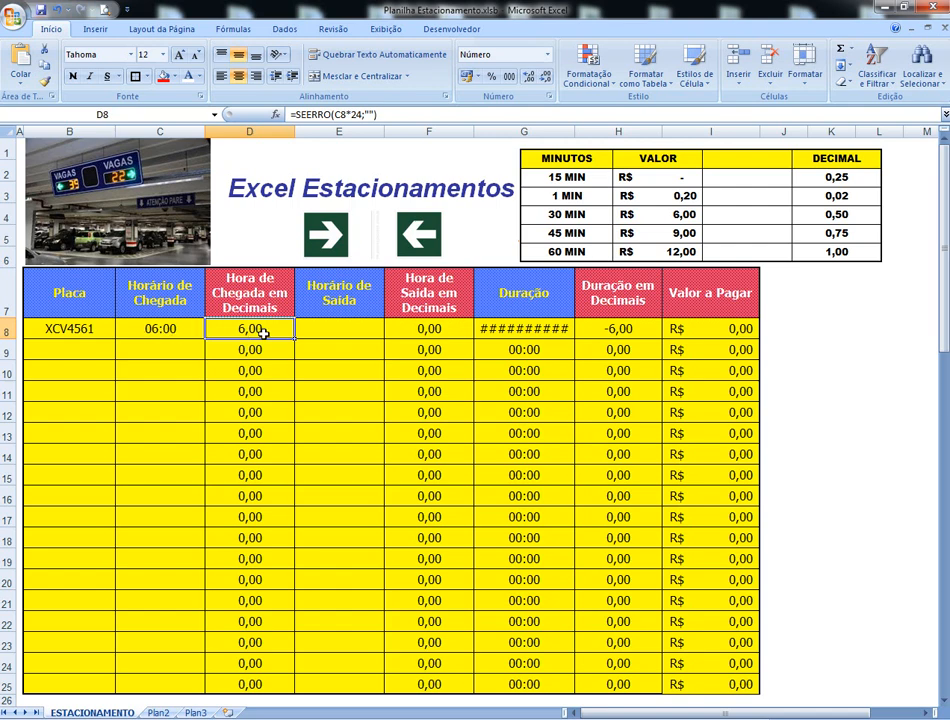
Enter the departure time 06:15 in the Horário de Saída cell of row 8.
{"action": "left_click", "coordinate": [352, 329]}
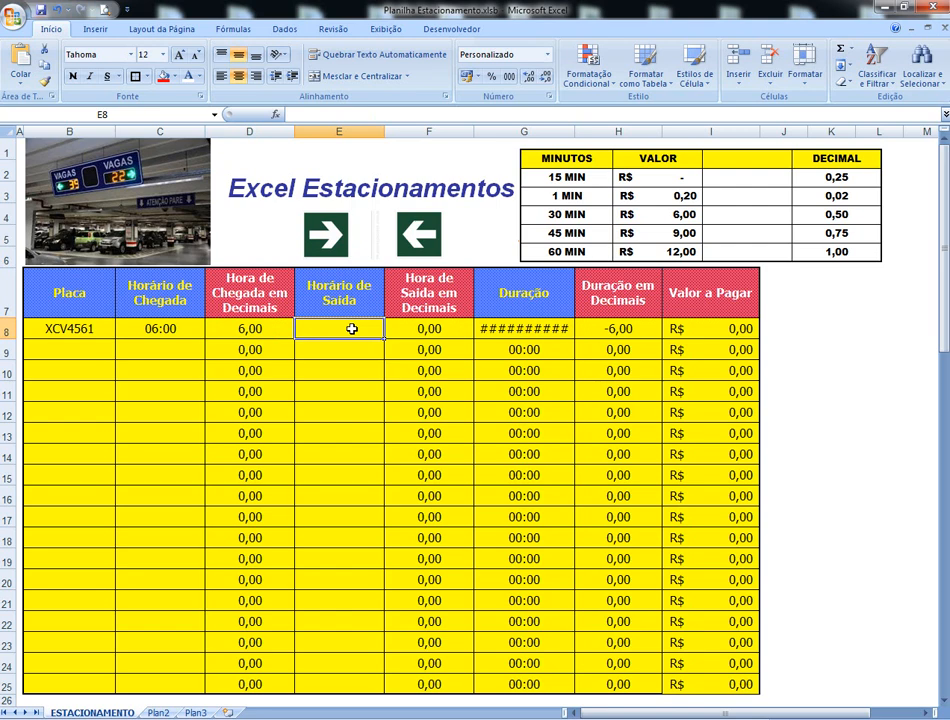
{"action": "type", "text": "06"}
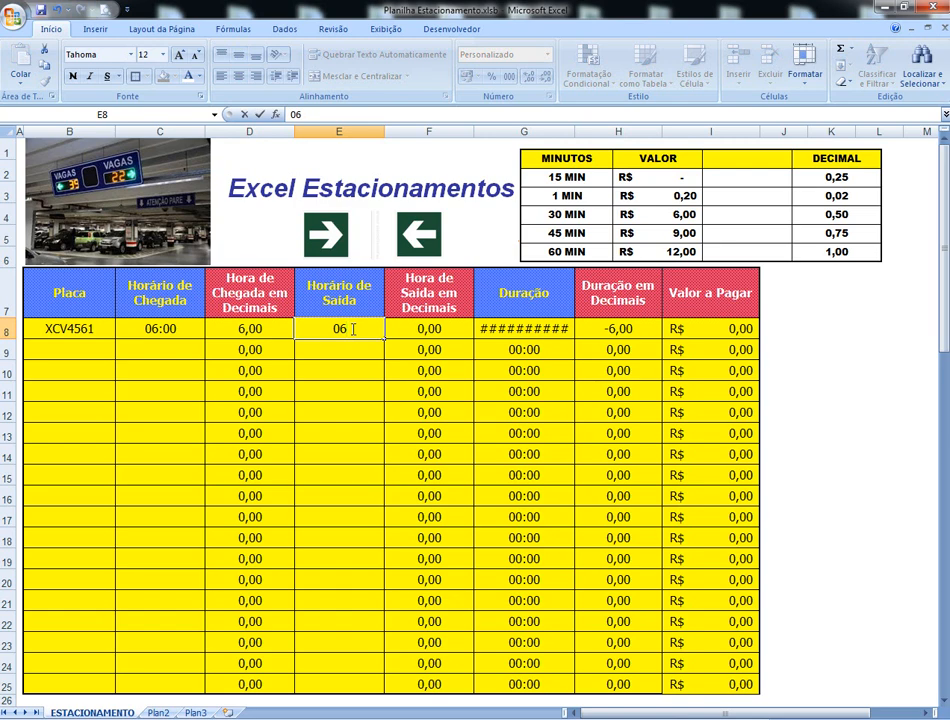
{"action": "type", "text": ":15"}
{"action": "key", "text": "Tab"}
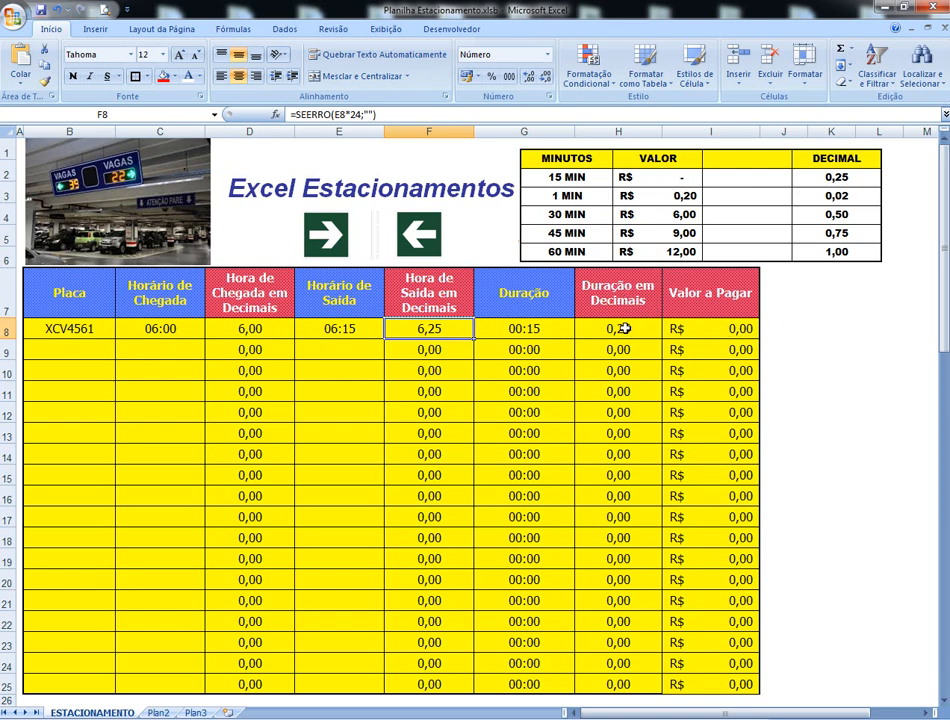
Examine the free-period limit inside the Valor a Pagar formula in I8.
{"action": "left_click", "coordinate": [702, 330]}
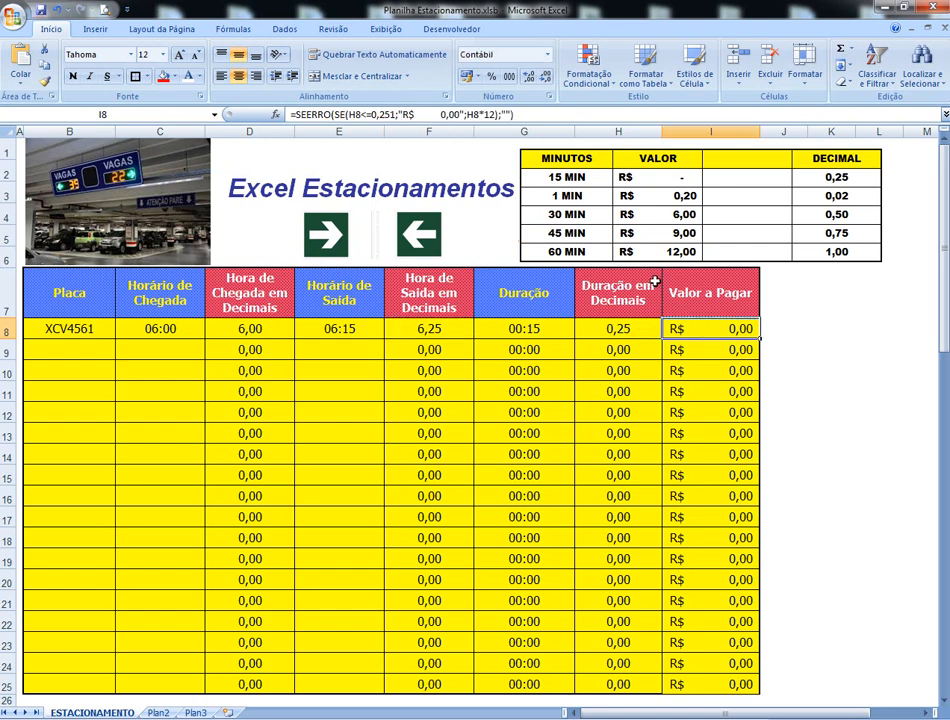
{"action": "left_click", "coordinate": [391, 114]}
{"action": "type", "text": "1"}
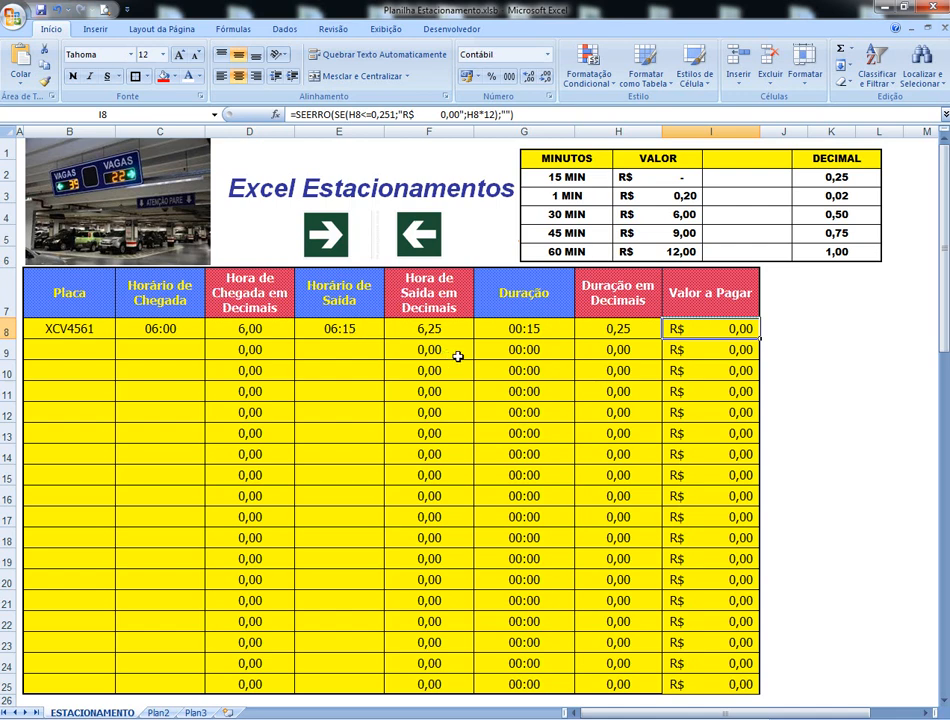
Set the departure time in E8 to 06:15:21 and check the amount due in I8.
{"action": "left_click", "coordinate": [191, 333]}
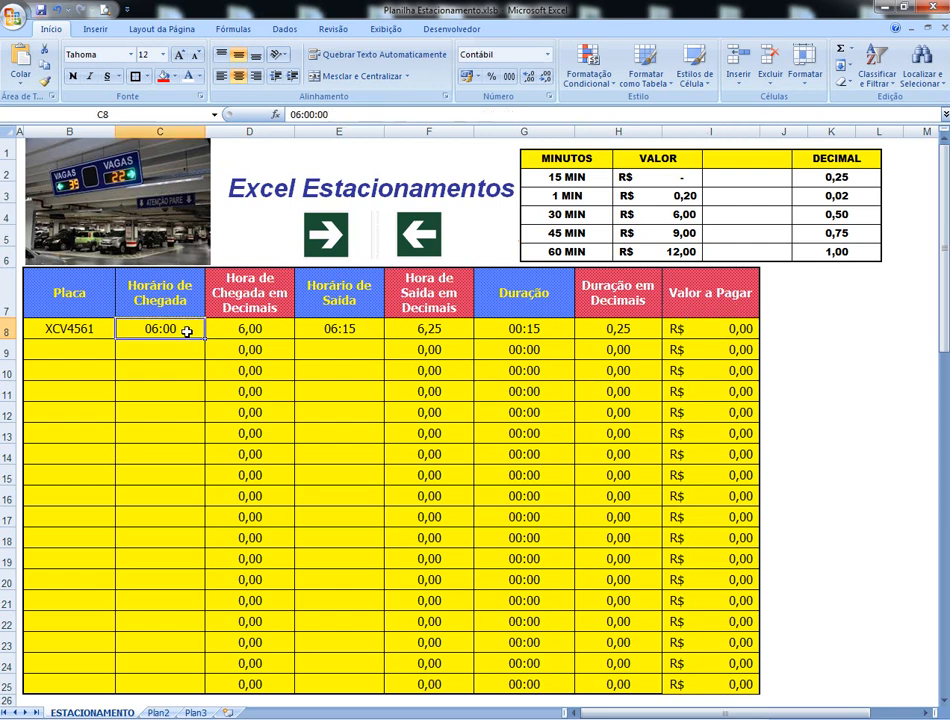
{"action": "left_click", "coordinate": [360, 331]}
{"action": "left_click", "coordinate": [187, 331]}
{"action": "left_click", "coordinate": [336, 333]}
{"action": "double_click", "coordinate": [321, 114]}
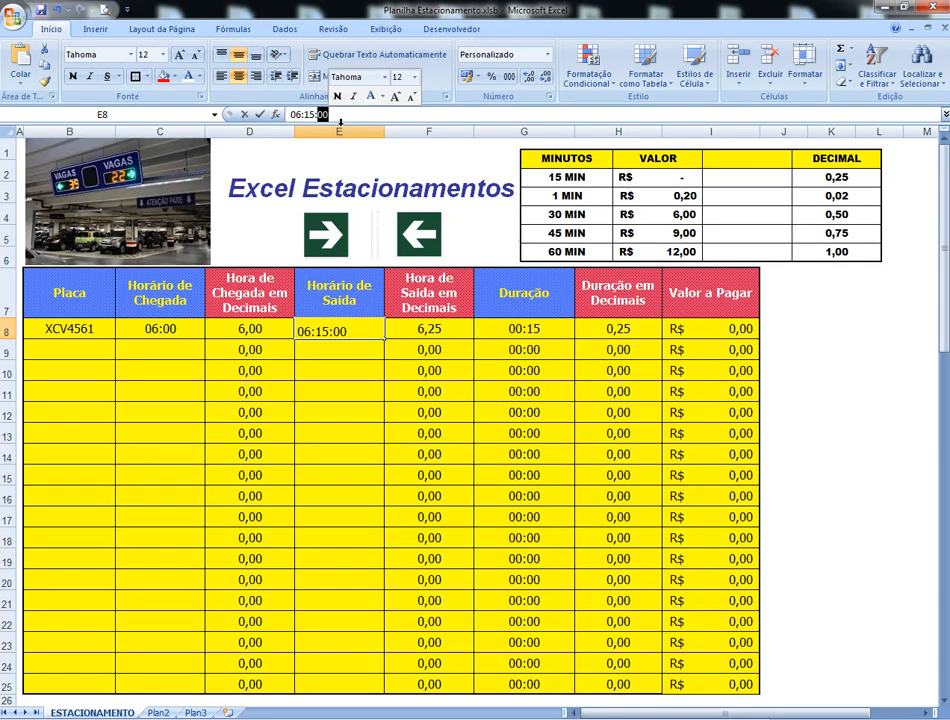
{"action": "type", "text": "21"}
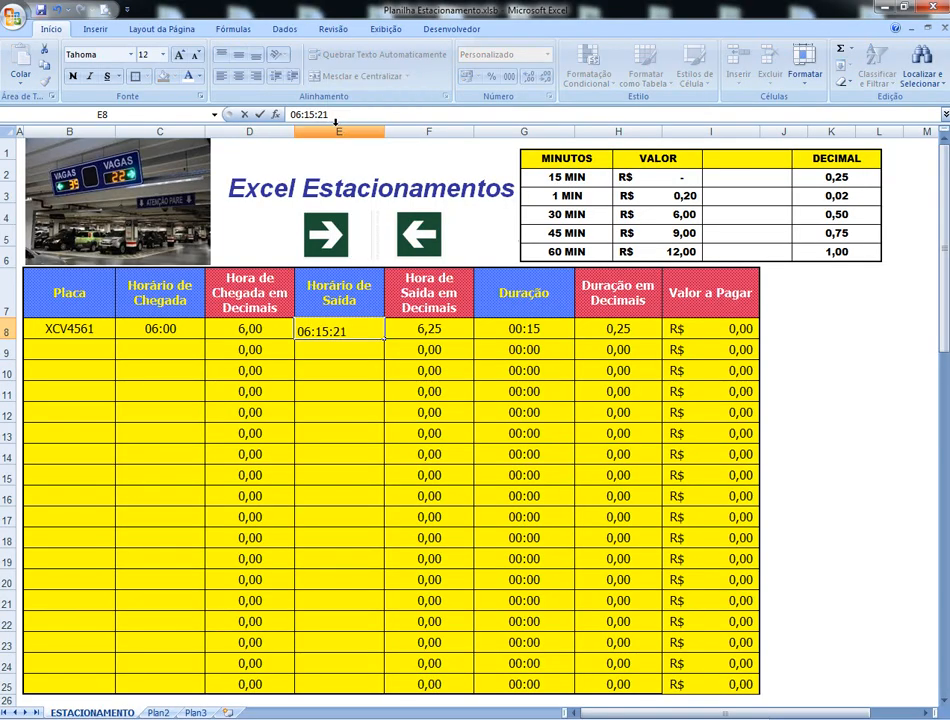
{"action": "left_click", "coordinate": [259, 114]}
{"action": "left_click", "coordinate": [337, 374]}
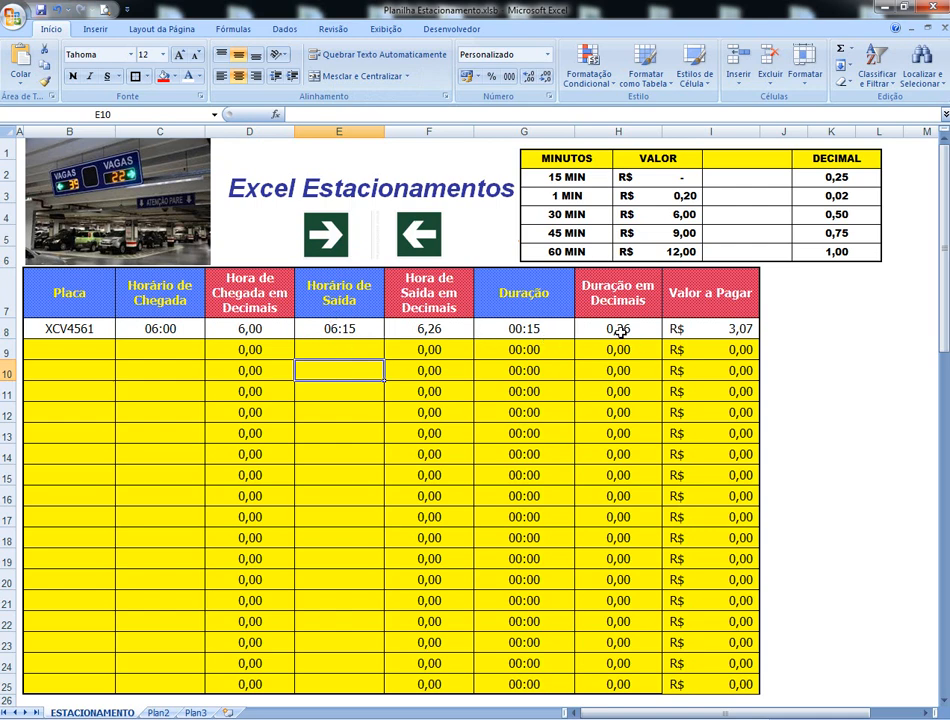
{"action": "left_click", "coordinate": [686, 330]}
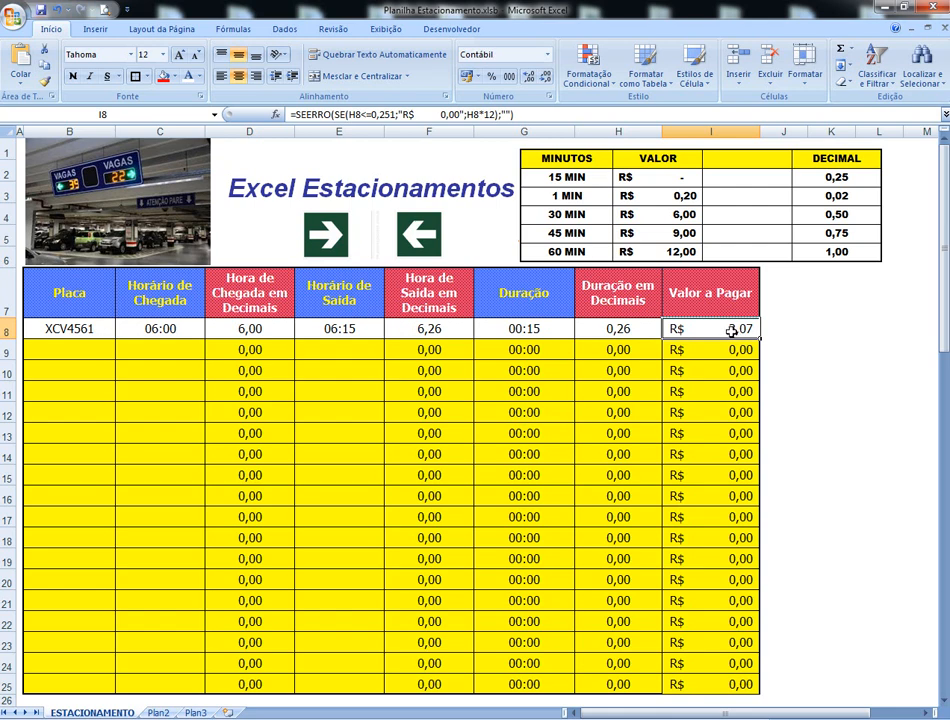
Enter the plate FFF1245 in B9 with the arrival time 07:00 in C9.
{"action": "left_click", "coordinate": [93, 349]}
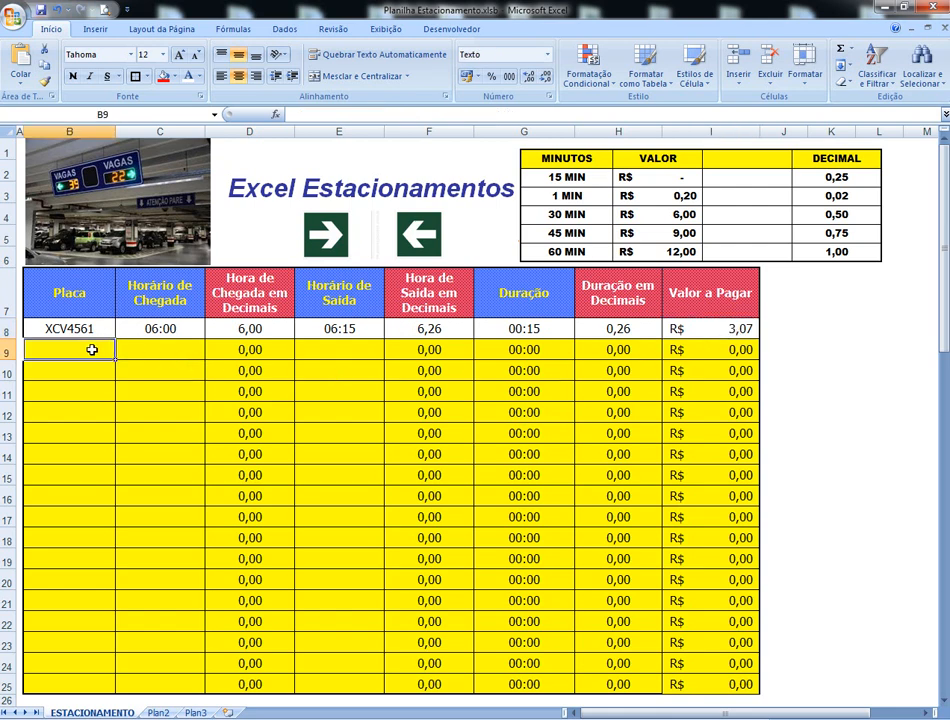
{"action": "type", "text": "FFF"}
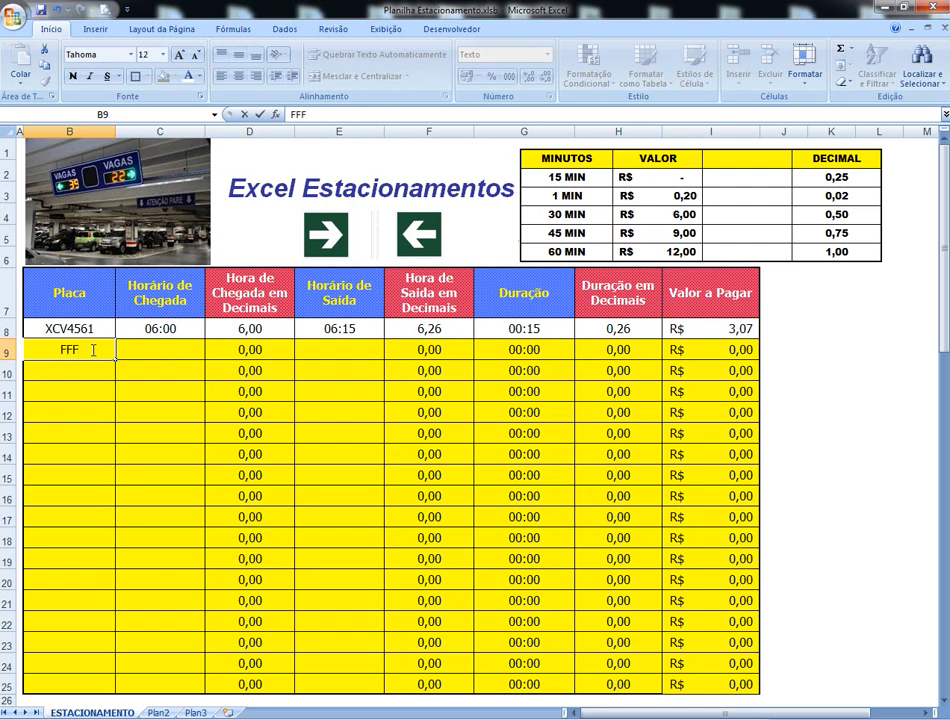
{"action": "type", "text": "1245"}
{"action": "key", "text": "Tab"}
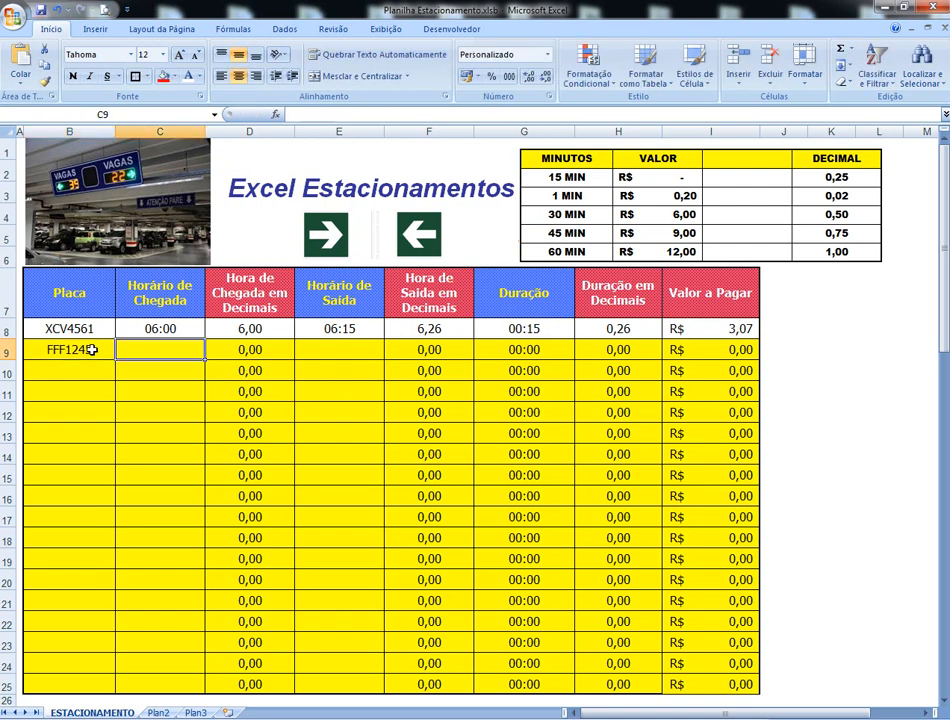
{"action": "type", "text": "07:00"}
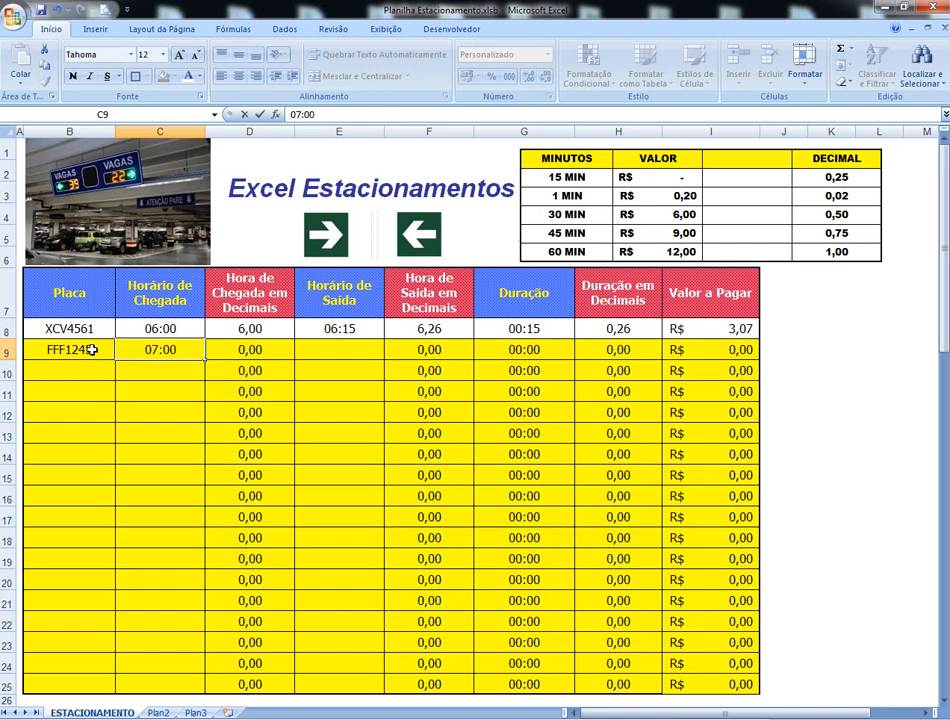
{"action": "key", "text": "Tab"}
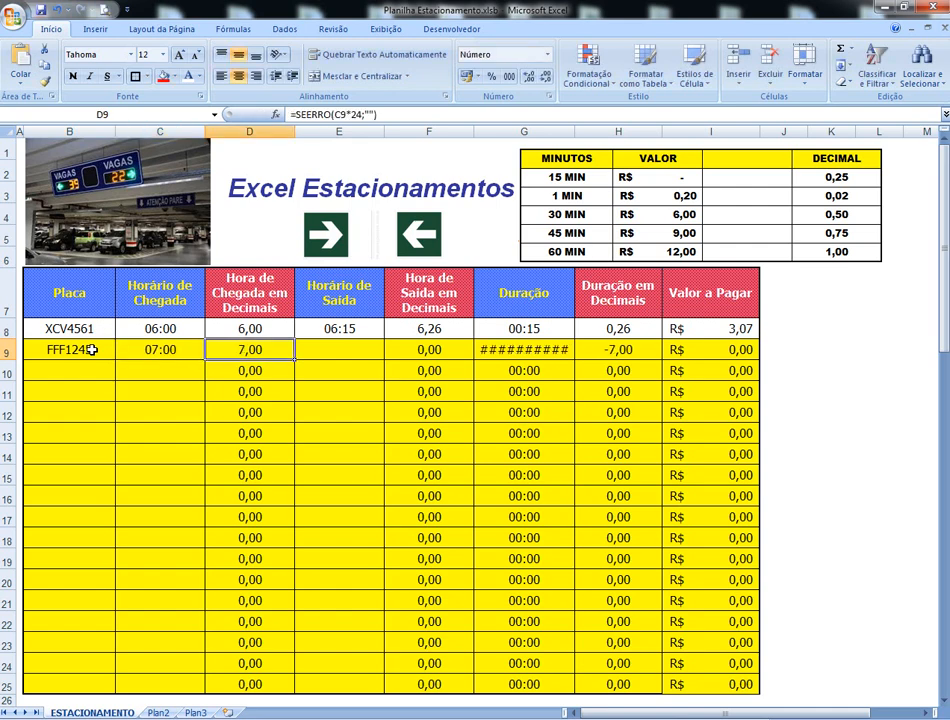
Enter the departure time 08:00 in the Horário de Saída cell of row 9.
{"action": "key", "text": "Tab"}
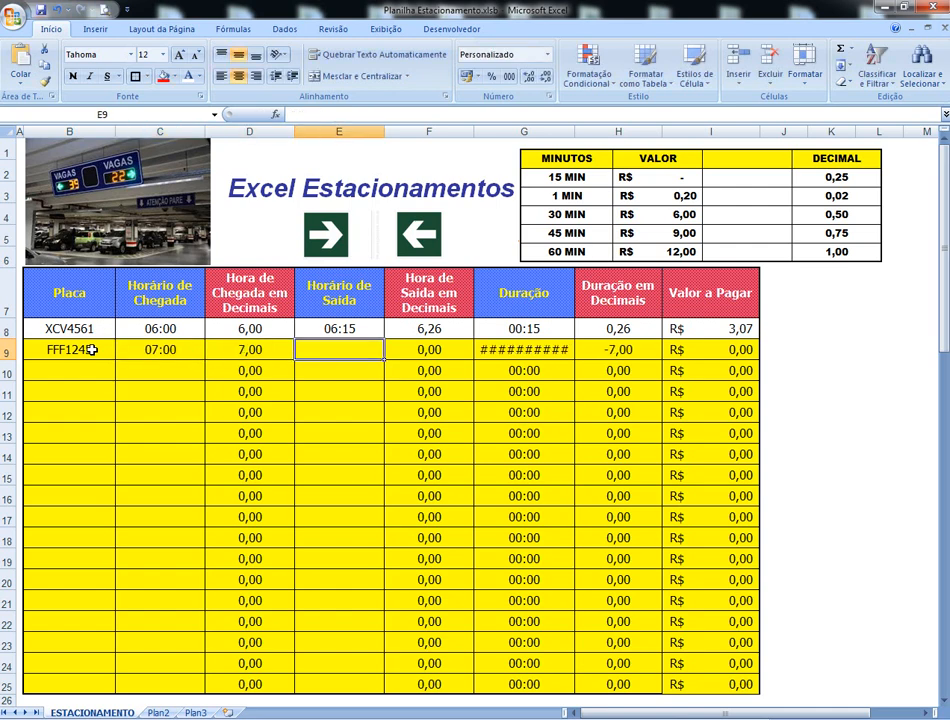
{"action": "type", "text": "08:"}
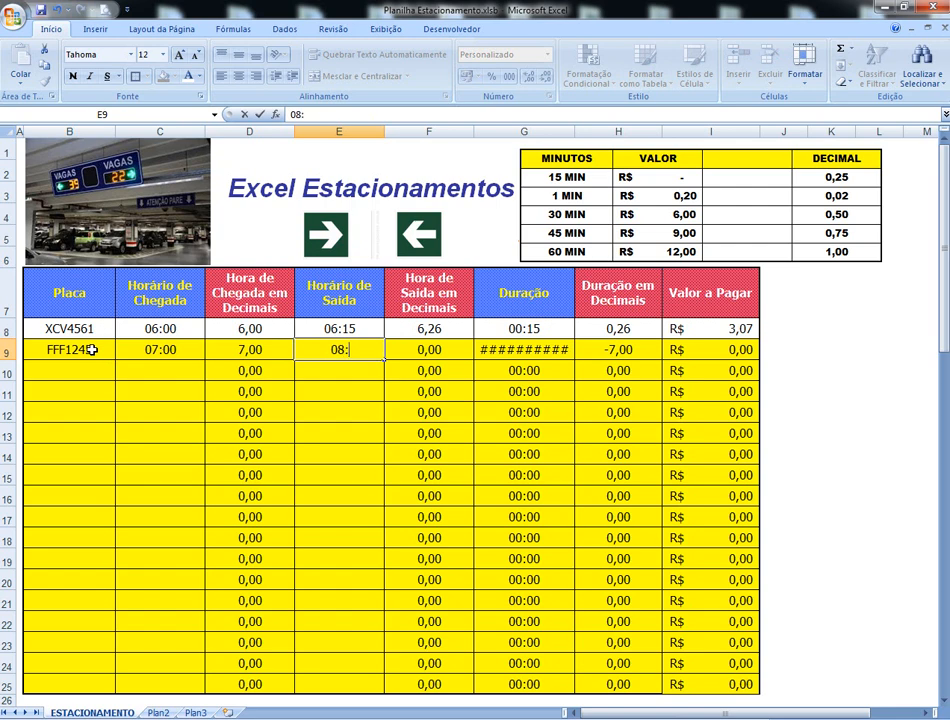
{"action": "type", "text": "00"}
{"action": "key", "text": "Tab"}
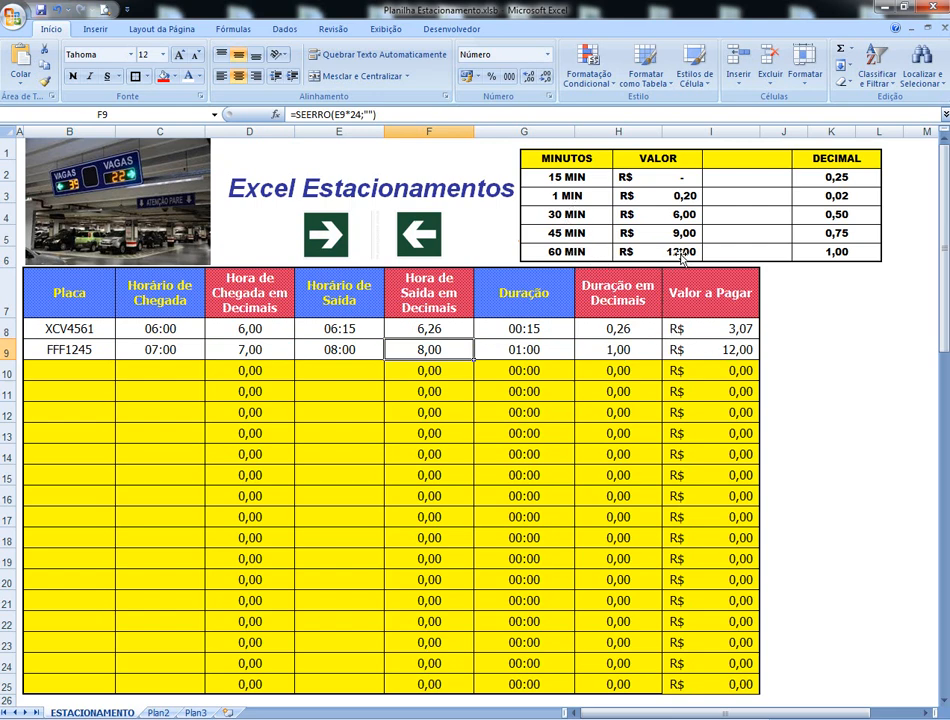
{"action": "left_click", "coordinate": [83, 372]}
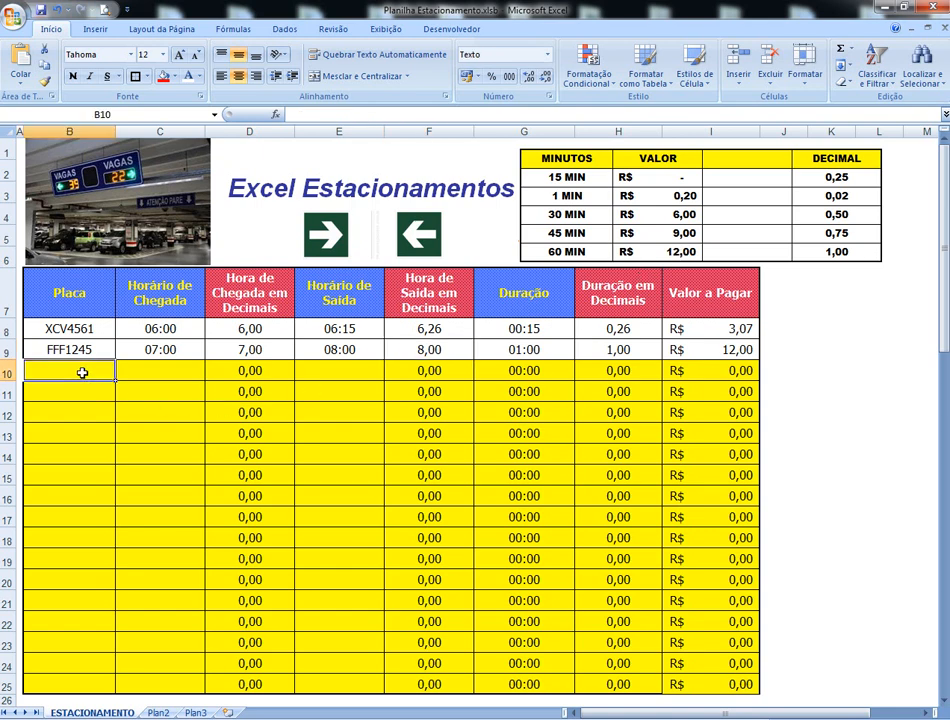
{"action": "type", "text": "FGT"}
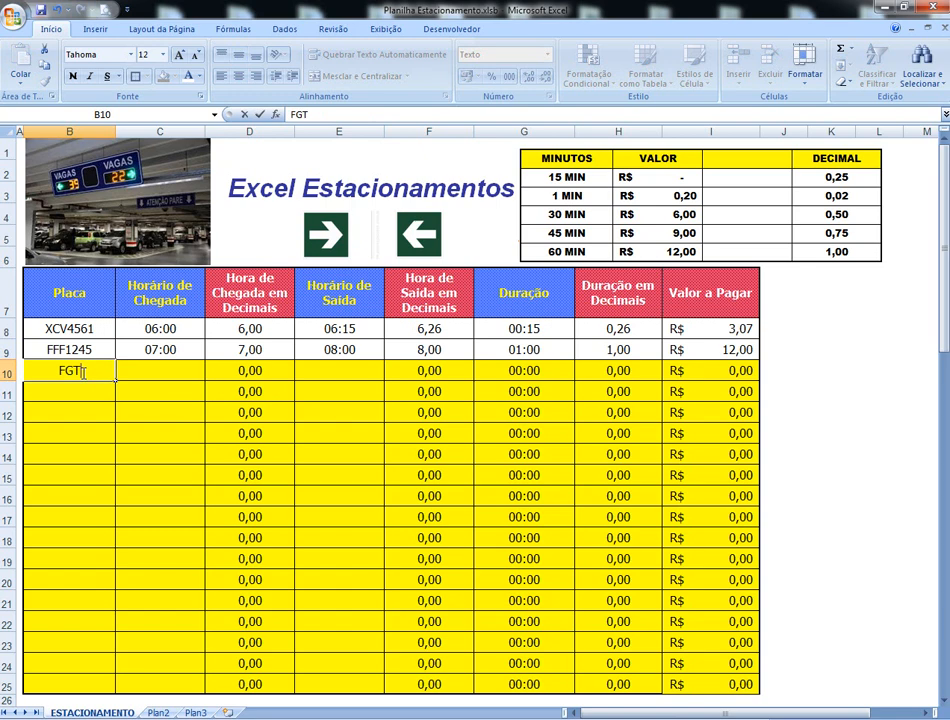
{"action": "type", "text": "4789"}
{"action": "key", "text": "Tab"}
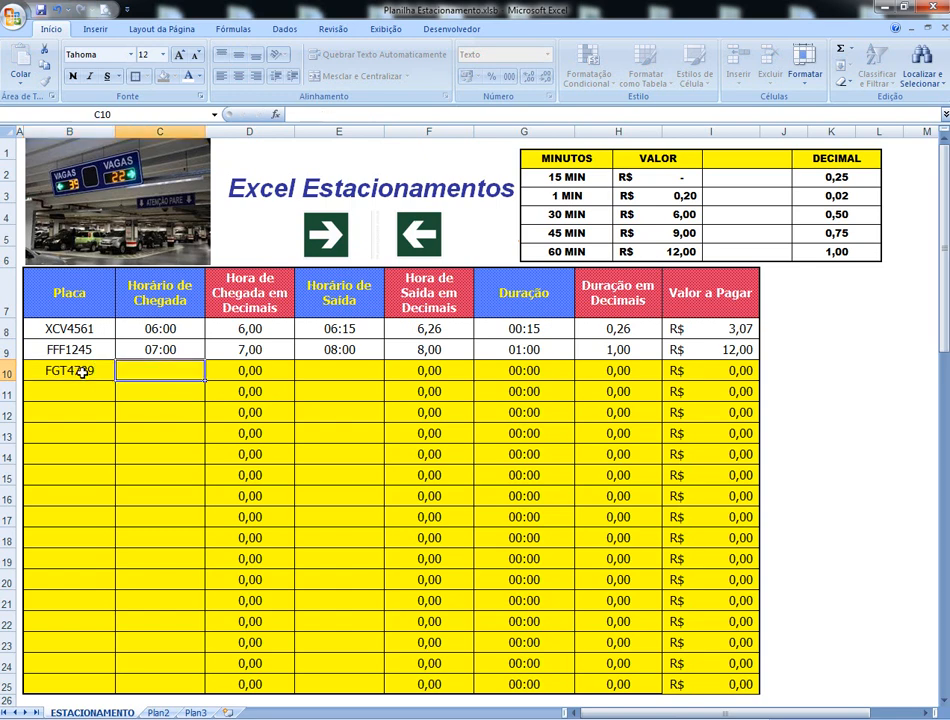
{"action": "type", "text": "08:"}
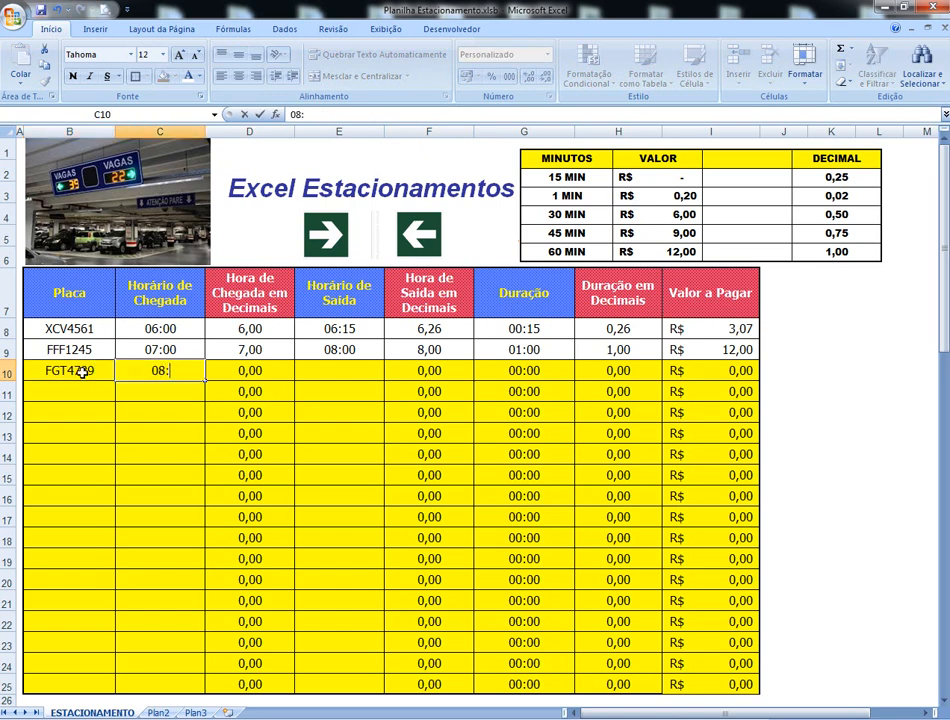
{"action": "type", "text": "15"}
{"action": "key", "text": "Tab"}
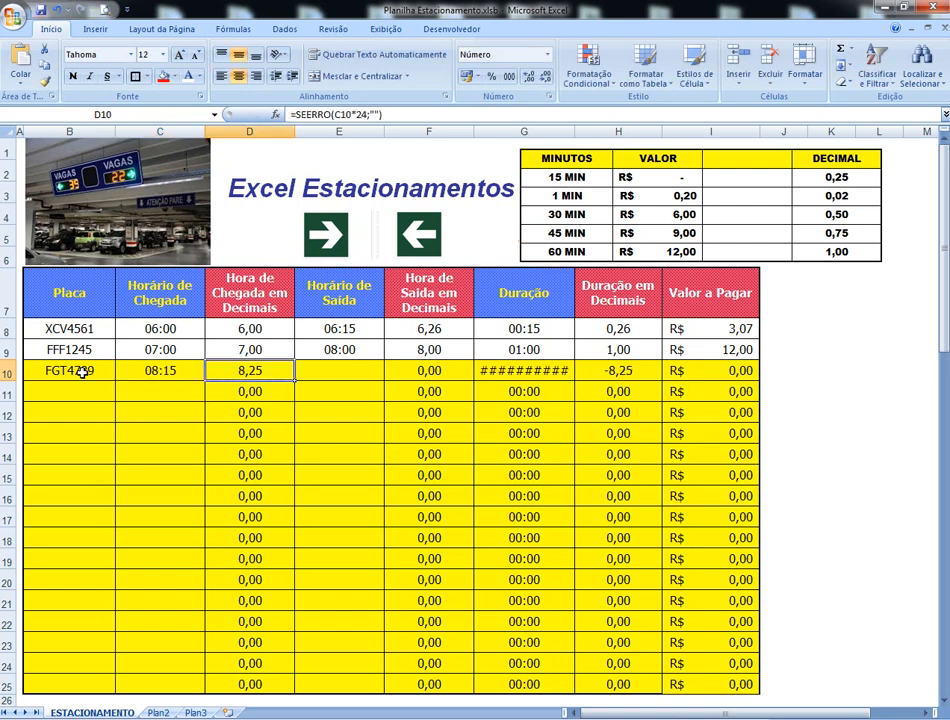
Enter the departure time 08:45 in E10 and check the Valor a Pagar formula in I10.
{"action": "key", "text": "Tab"}
{"action": "type", "text": "08"}
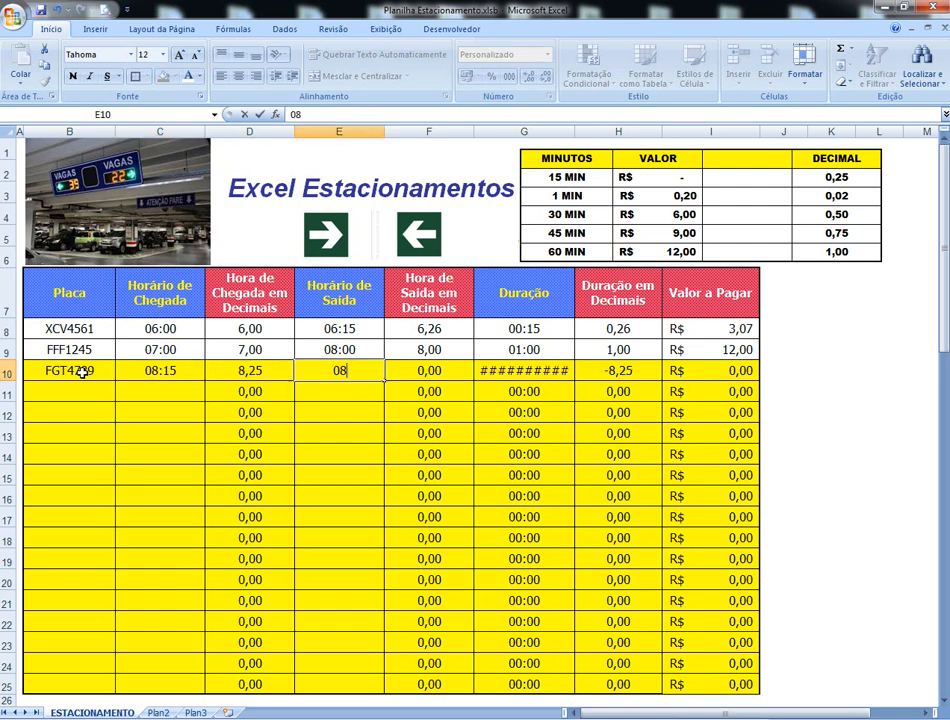
{"action": "type", "text": ":45"}
{"action": "key", "text": "Tab"}
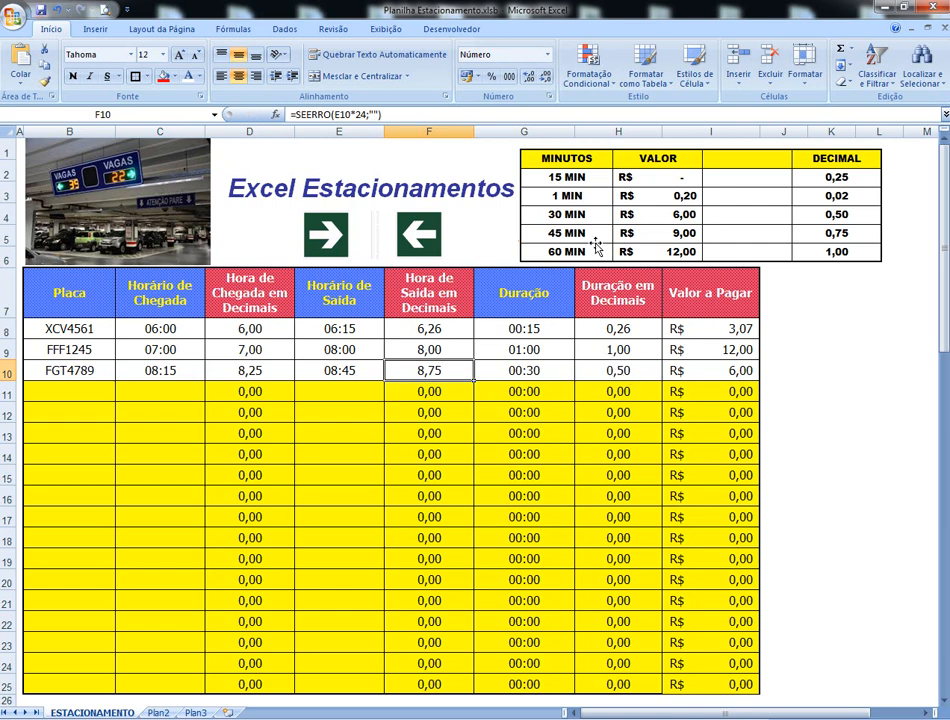
{"action": "left_click", "coordinate": [726, 377]}
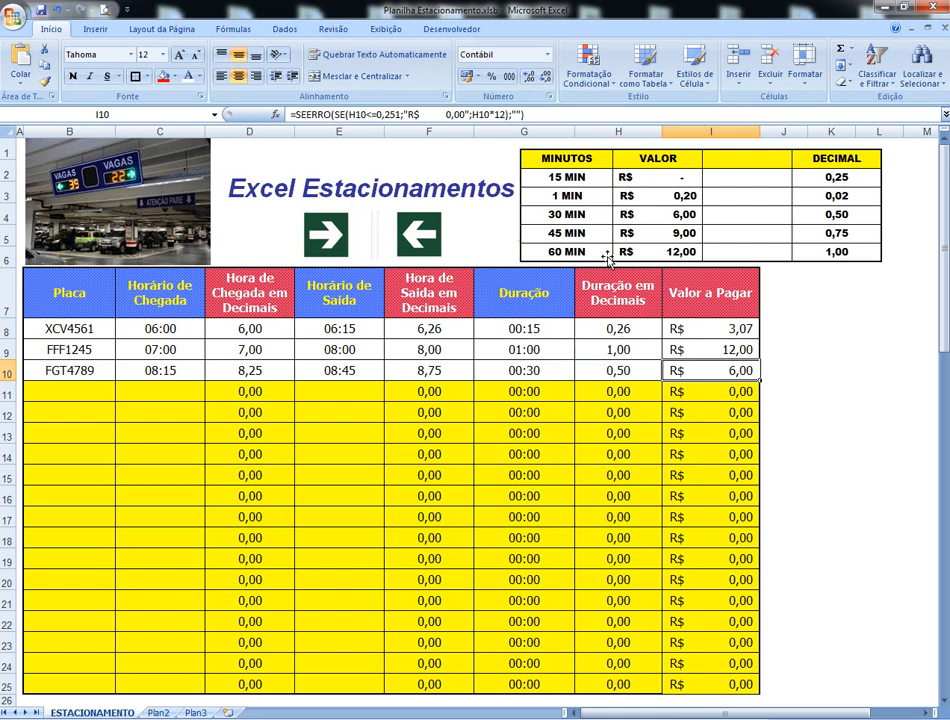
{"action": "left_click", "coordinate": [725, 397]}
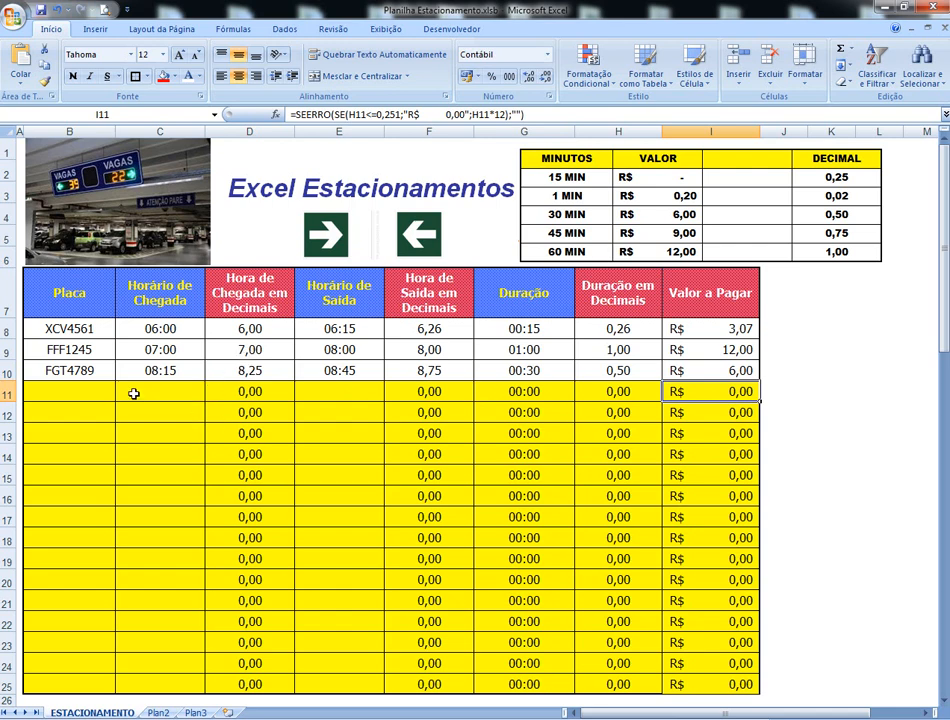
Enter the plate LLL4562 in B11 with the arrival time 09:00 in C11.
{"action": "left_click", "coordinate": [92, 391]}
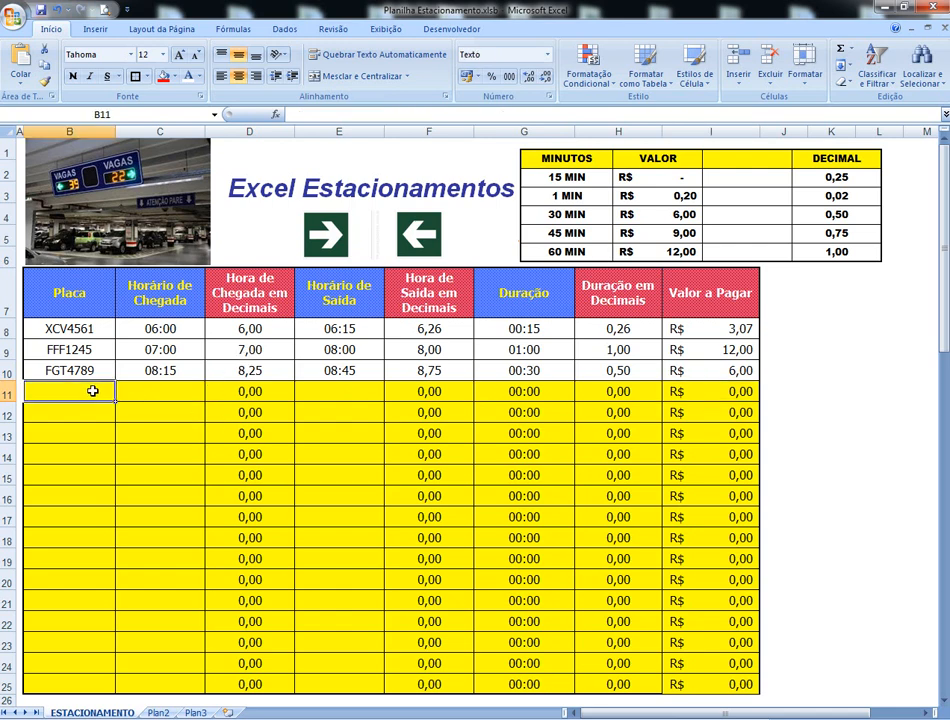
{"action": "type", "text": "LLL45"}
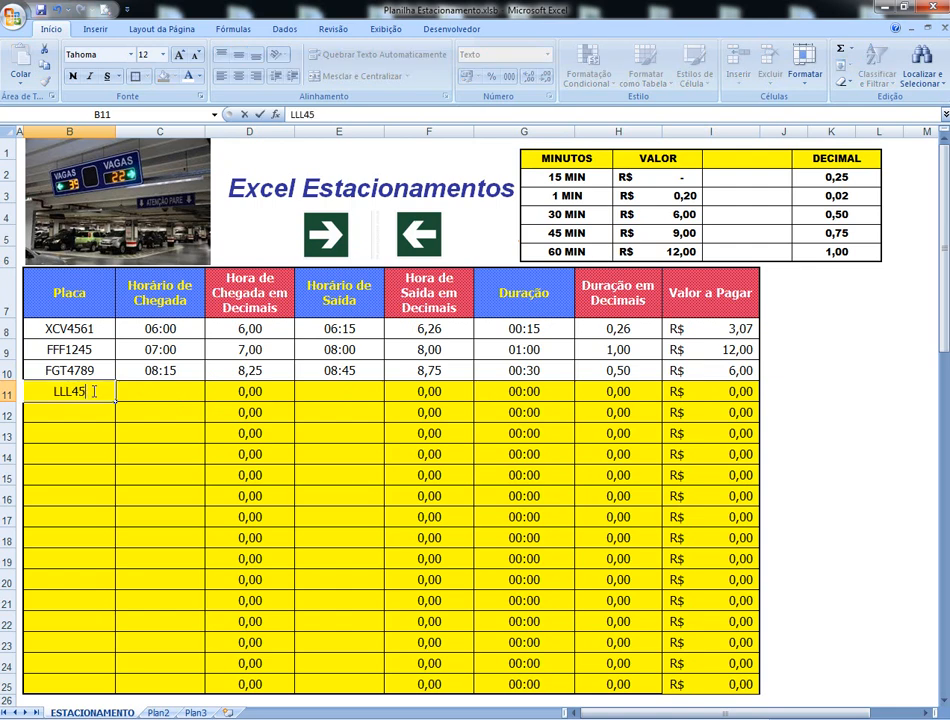
{"action": "type", "text": "62"}
{"action": "left_click", "coordinate": [174, 391]}
{"action": "type", "text": "09"}
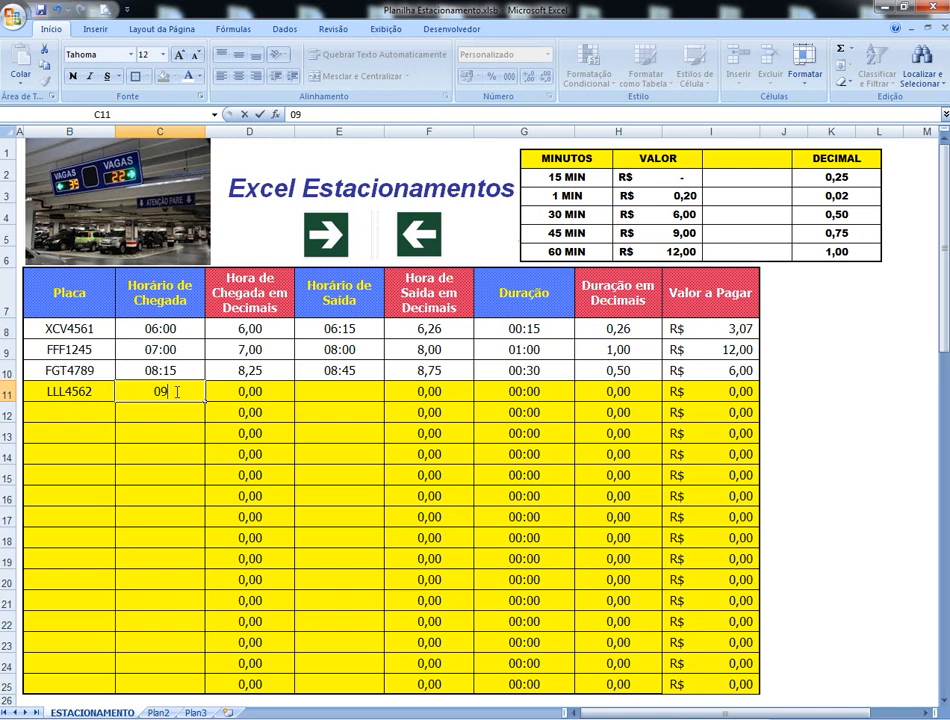
{"action": "type", "text": ":00"}
{"action": "key", "text": "Tab"}
Enter the departure time 10:15 in the Horário de Saída cell of row 11.
{"action": "key", "text": "Tab"}
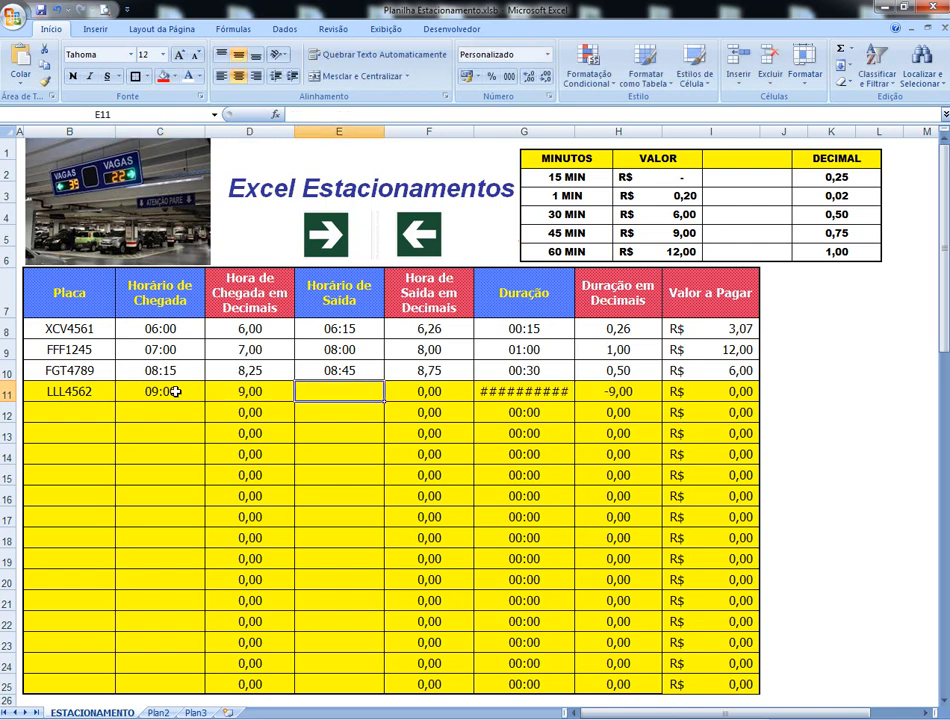
{"action": "type", "text": "10:15"}
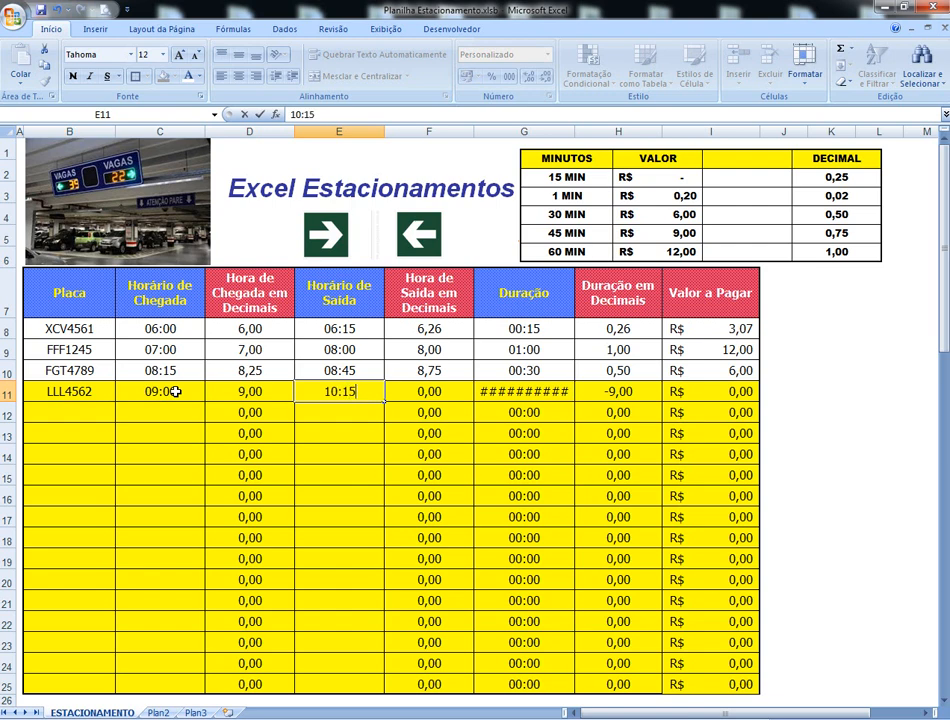
{"action": "key", "text": "Tab"}
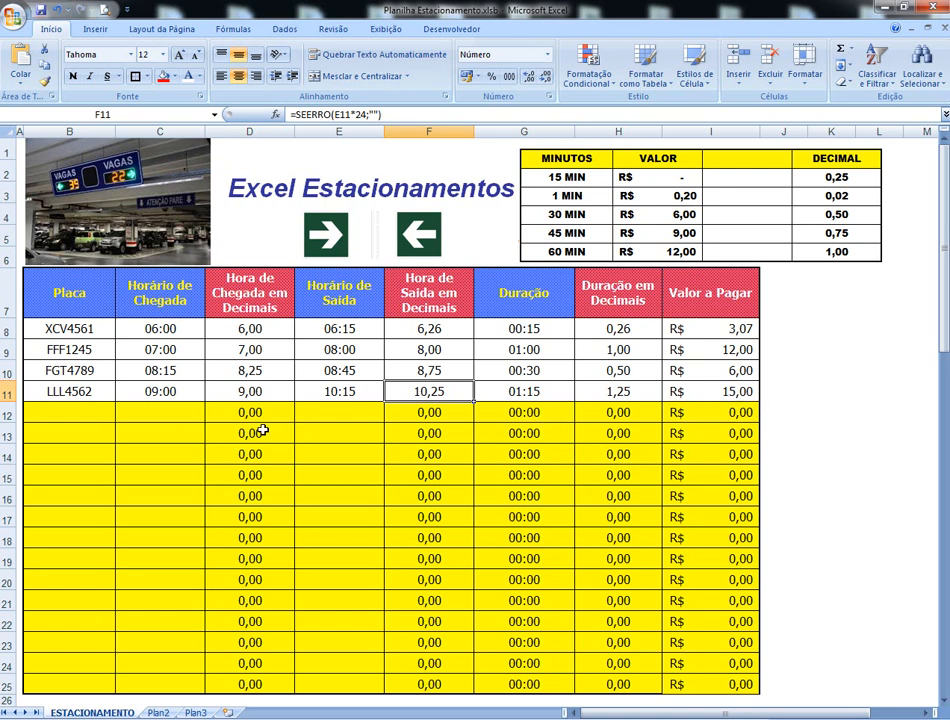
Enter the plate HJK1111 in B12 with the arrival time 10:00 in C12.
{"action": "left_click", "coordinate": [87, 417]}
{"action": "type", "text": "H"}
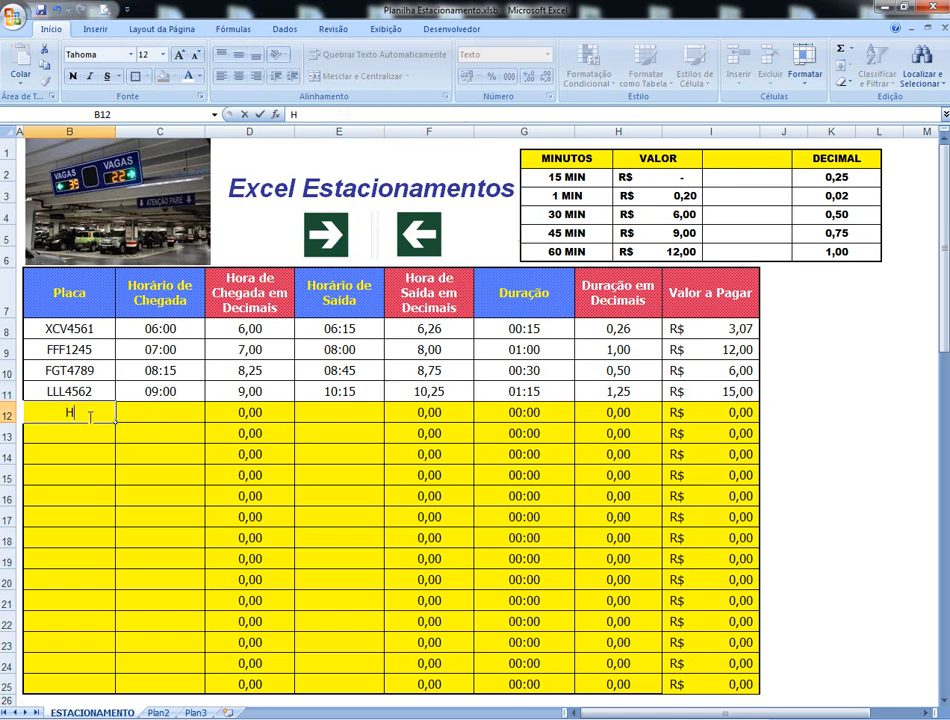
{"action": "type", "text": "JKÇ"}
{"action": "left_click", "coordinate": [153, 416]}
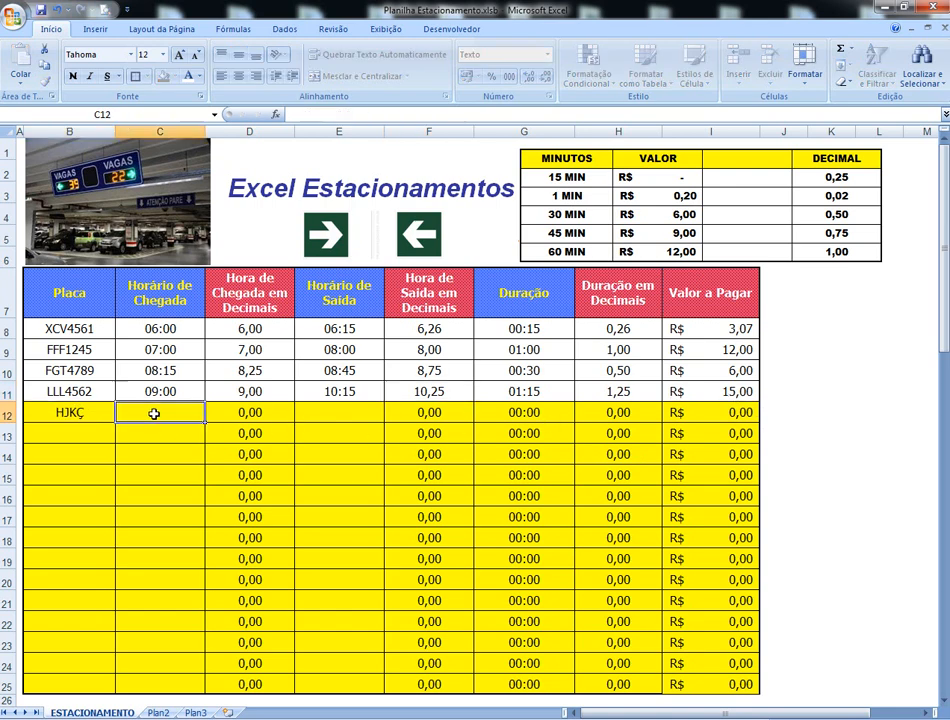
{"action": "left_click", "coordinate": [86, 413]}
{"action": "left_click", "coordinate": [313, 117]}
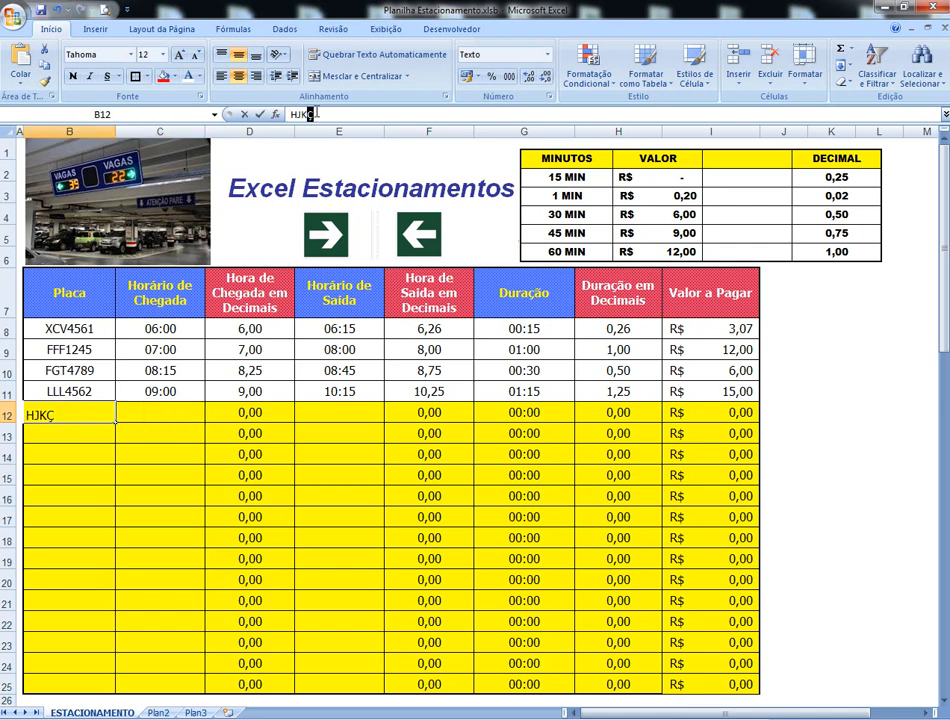
{"action": "key", "text": "BackSpace"}
{"action": "type", "text": "1111"}
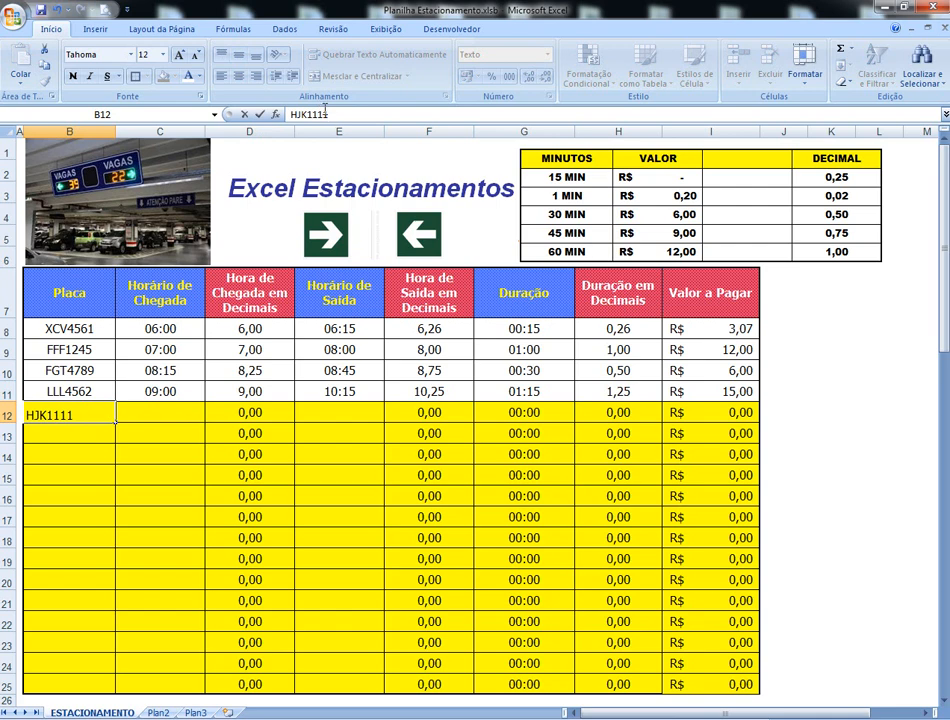
{"action": "left_click", "coordinate": [153, 411]}
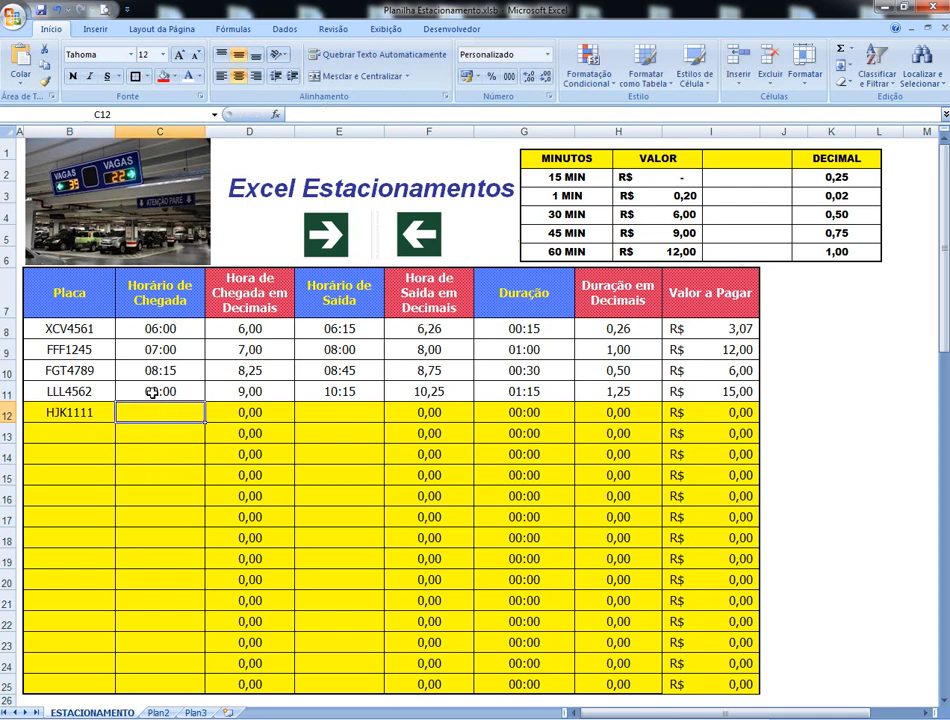
{"action": "type", "text": "10:00"}
{"action": "key", "text": "Tab"}
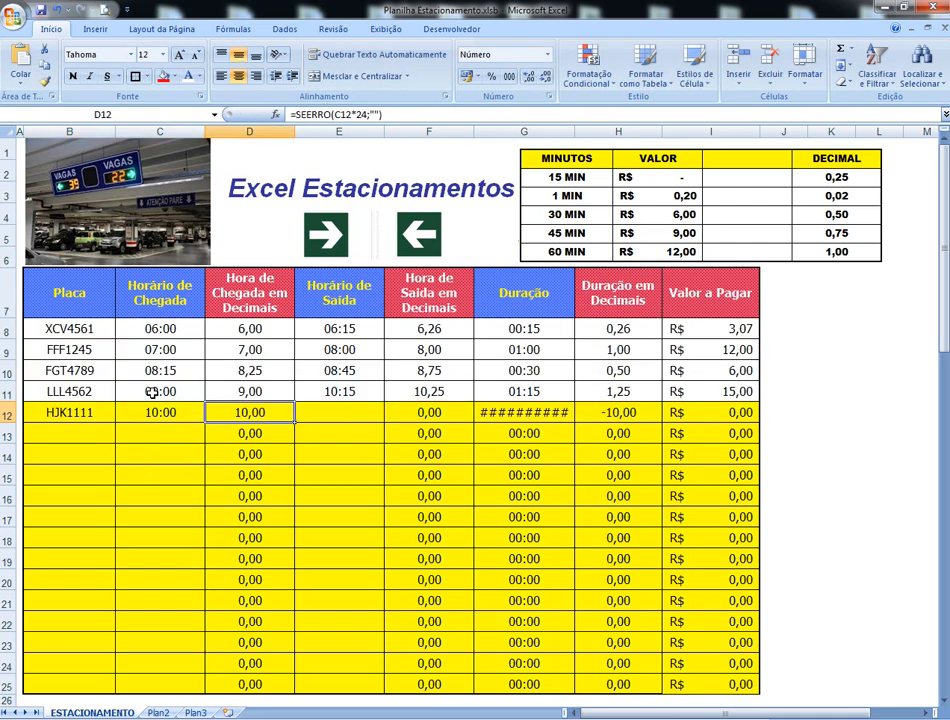
Enter the departure time 10:10 in E12 and check the decimal duration and amount due in row 12.
{"action": "key", "text": "Tab"}
{"action": "type", "text": "10"}
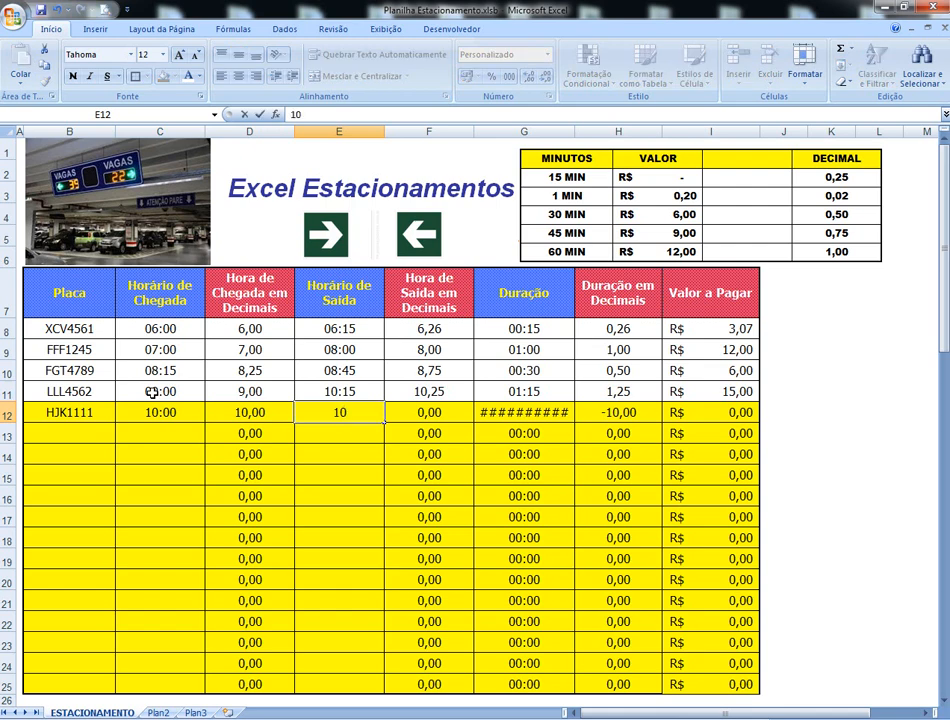
{"action": "type", "text": ":10"}
{"action": "key", "text": "Tab"}
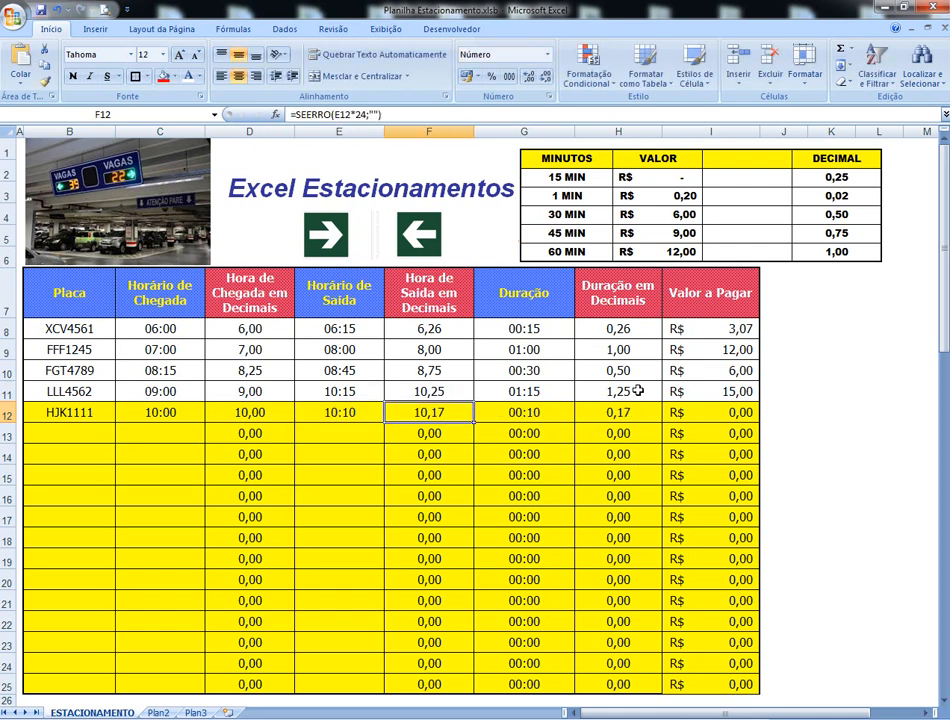
{"action": "left_click", "coordinate": [624, 416]}
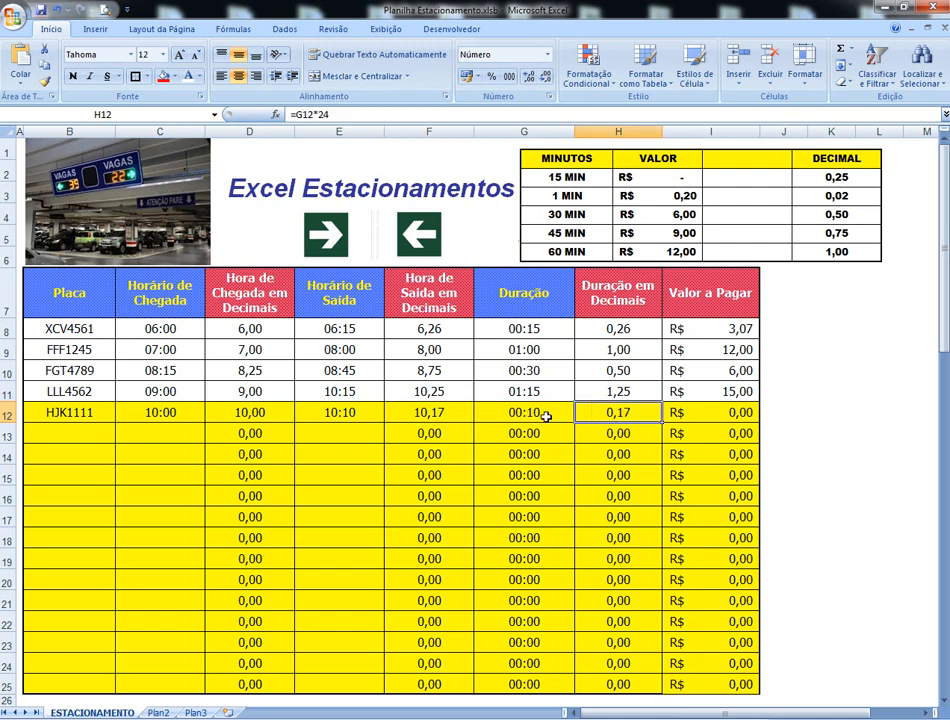
{"action": "left_click", "coordinate": [731, 419]}
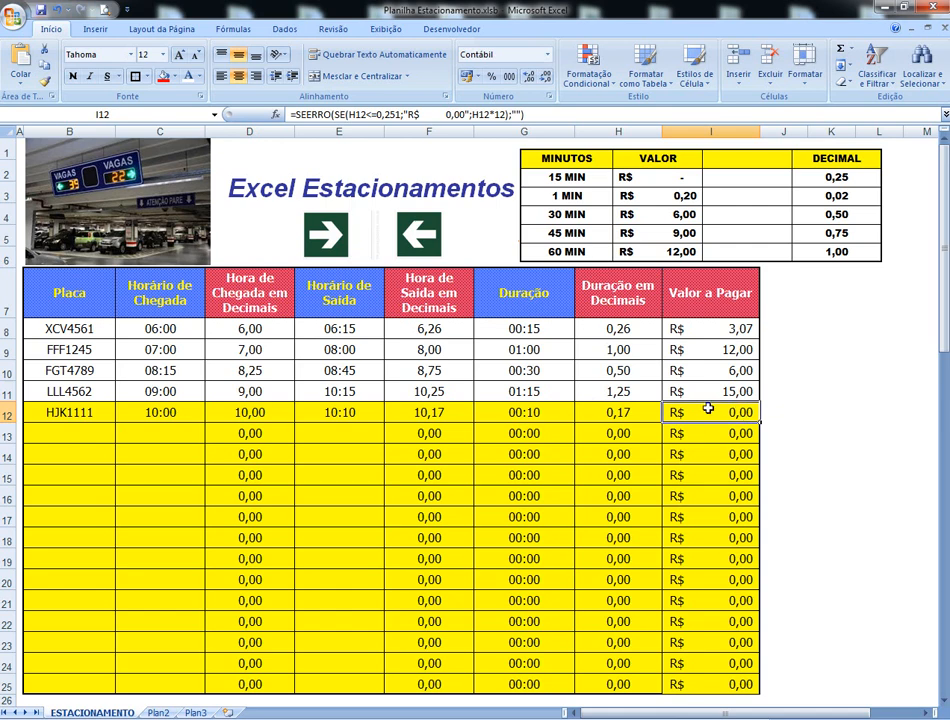
Enter the plate LLK4567 in B13 with the arrival time 11:00 in C13.
{"action": "left_click", "coordinate": [77, 437]}
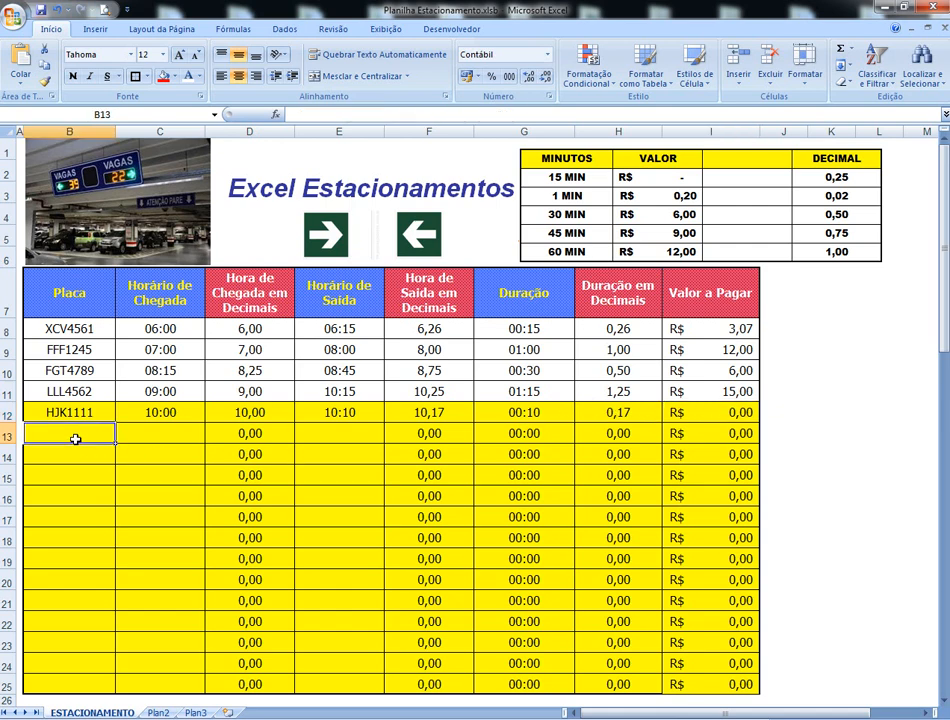
{"action": "type", "text": "LL"}
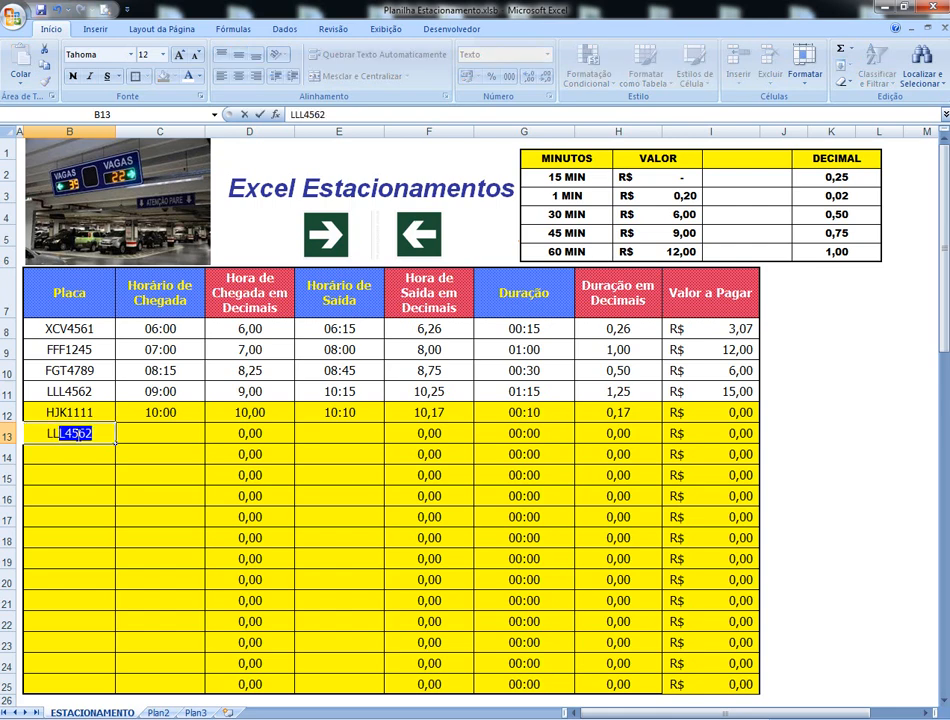
{"action": "type", "text": "K4567"}
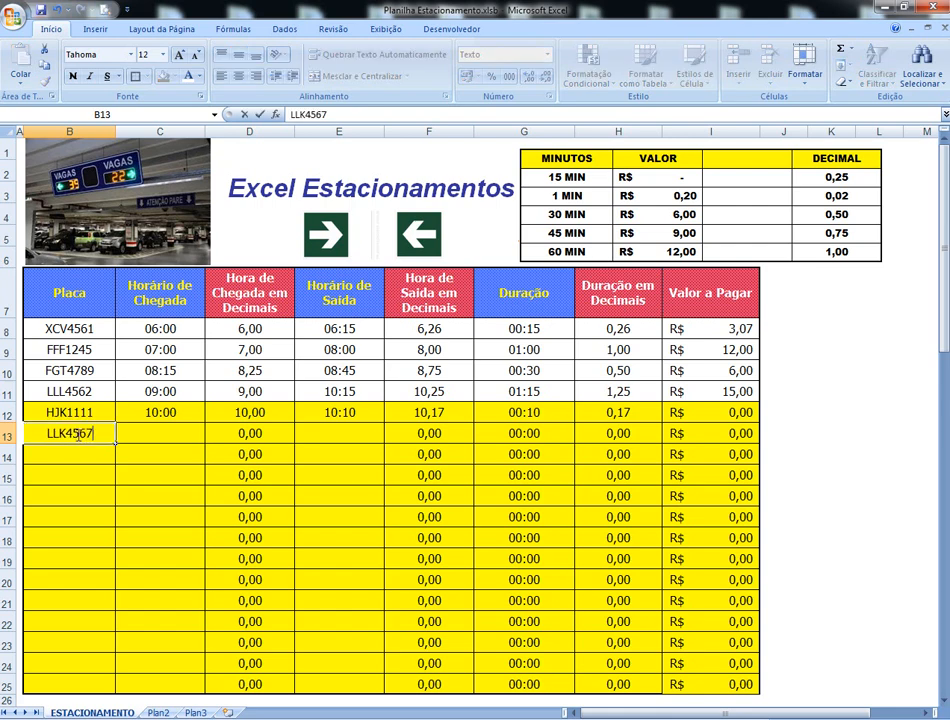
{"action": "key", "text": "Tab"}
{"action": "type", "text": "11"}
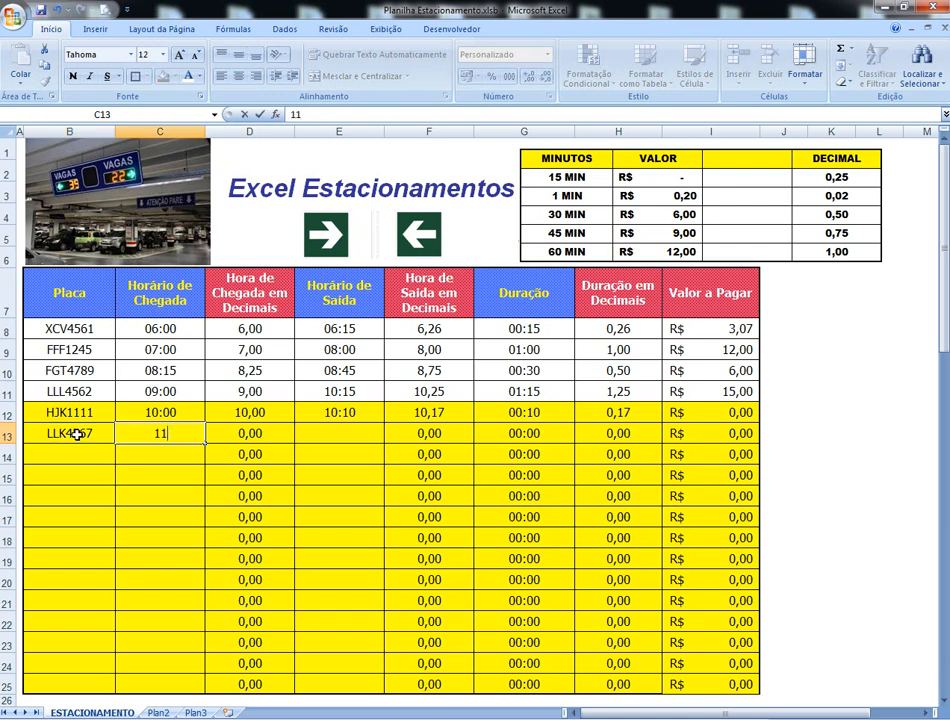
{"action": "type", "text": ":00"}
{"action": "key", "text": "Tab"}
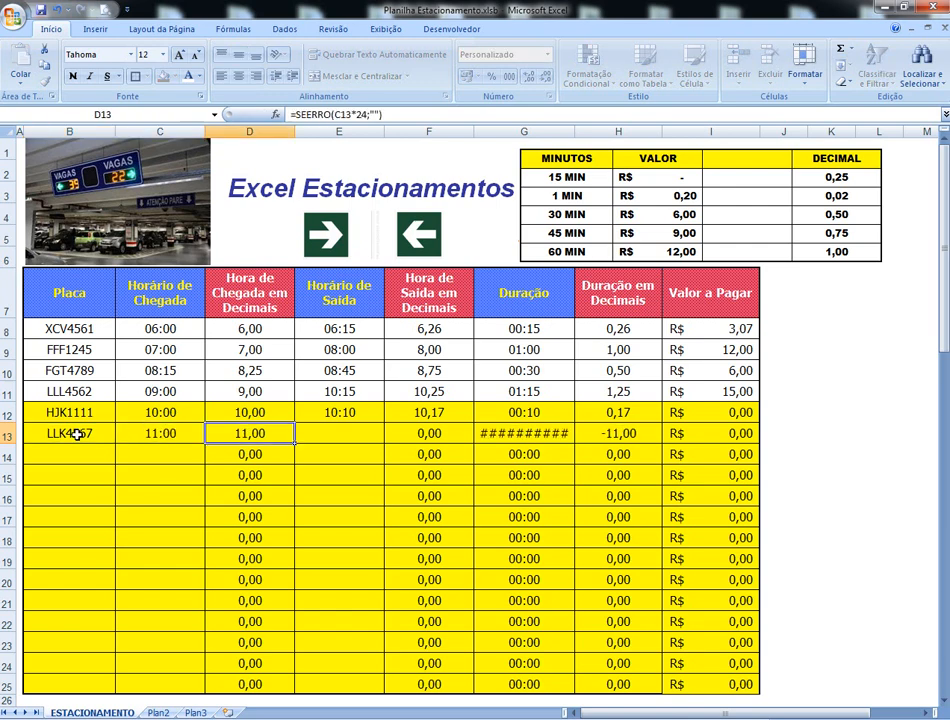
Enter the departure time 11:45 in the Horário de Saída cell of row 13.
{"action": "key", "text": "Tab"}
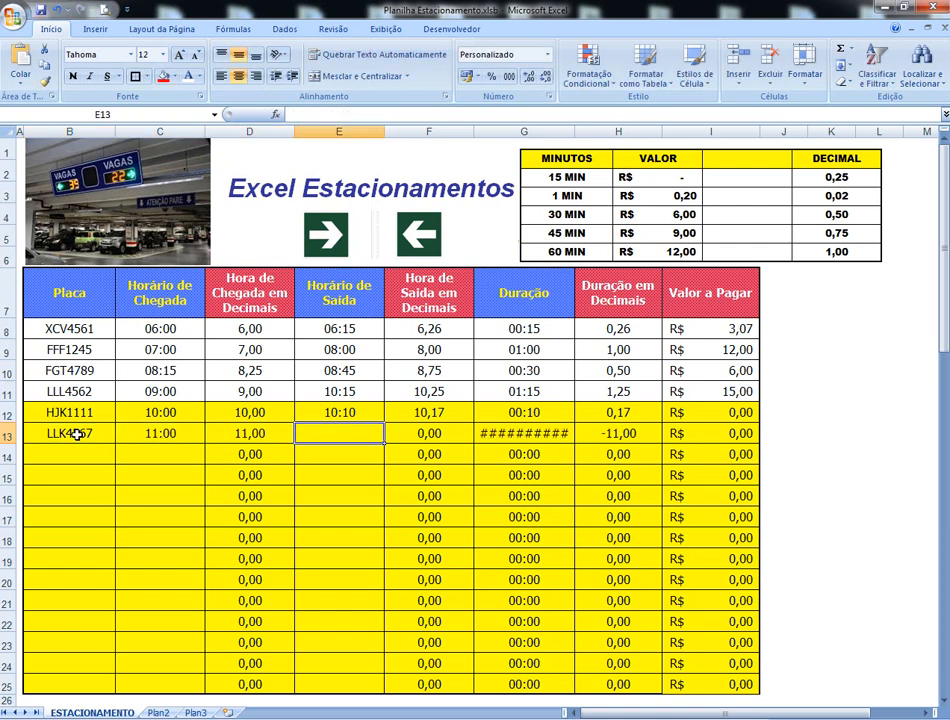
{"action": "type", "text": "11"}
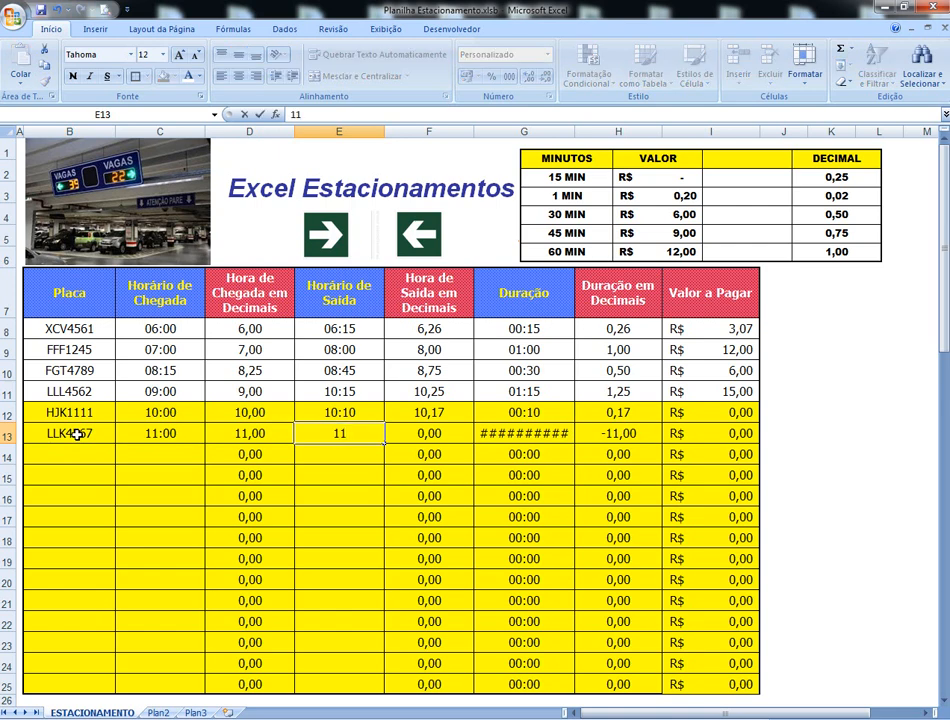
{"action": "type", "text": ":45"}
{"action": "key", "text": "Tab"}
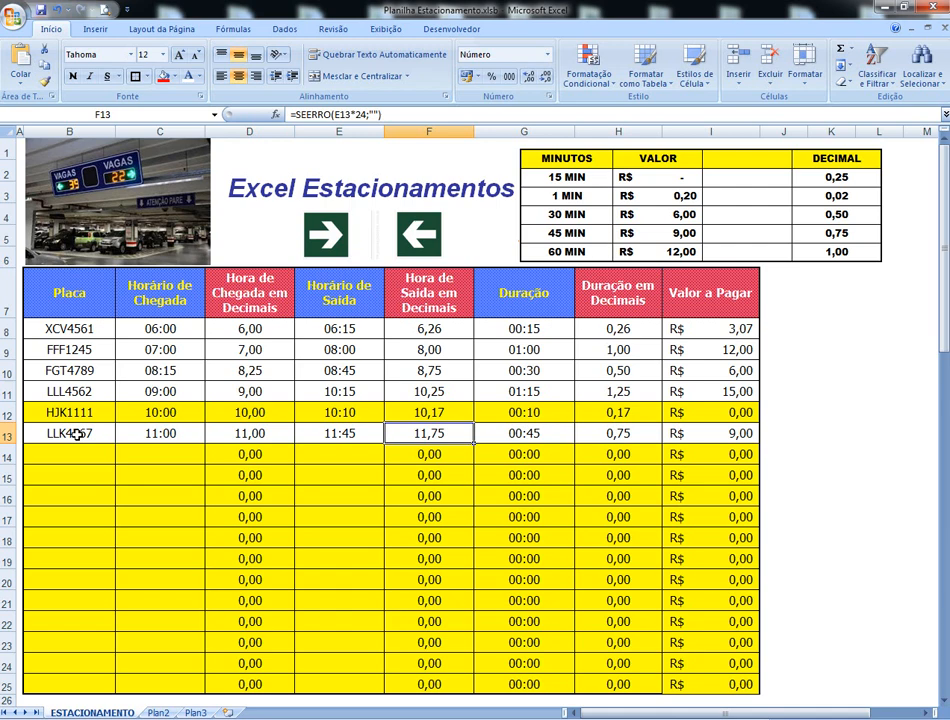
{"action": "key", "text": "Tab"}
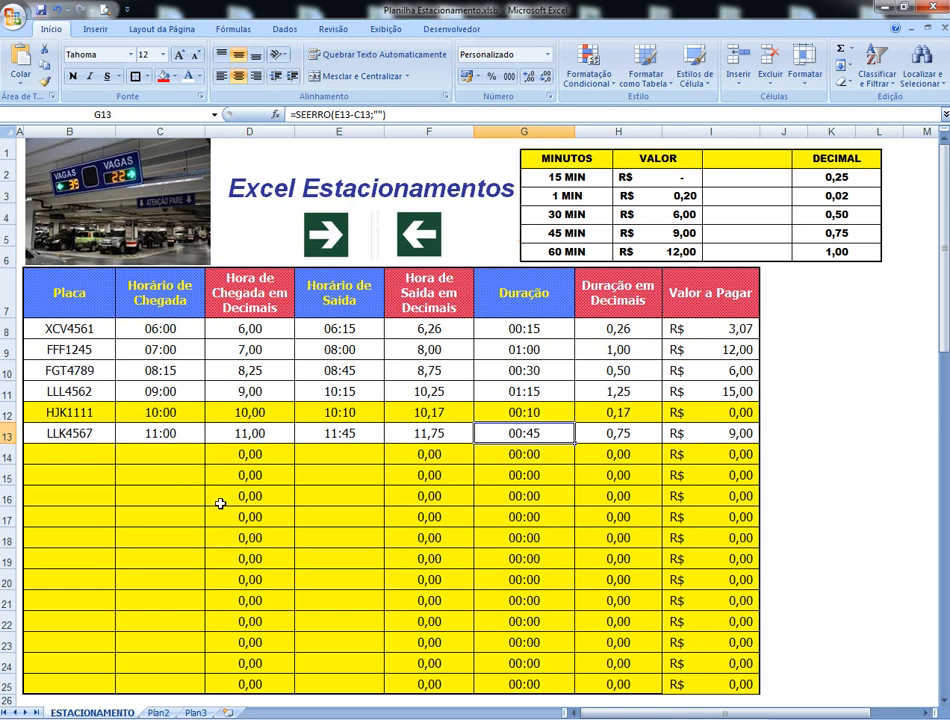
{"action": "left_click", "coordinate": [61, 457]}
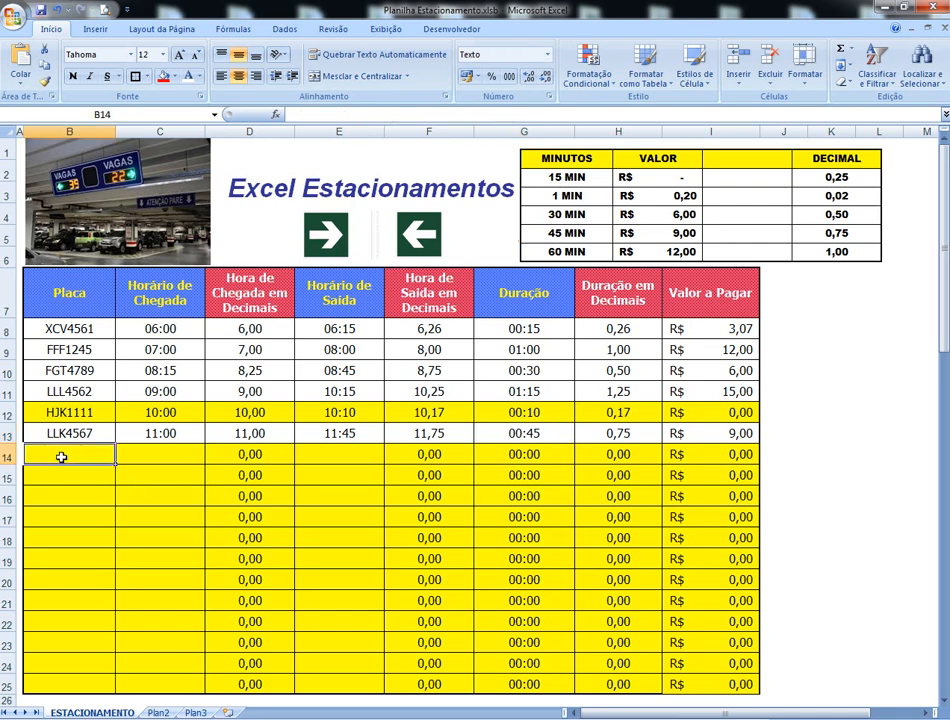